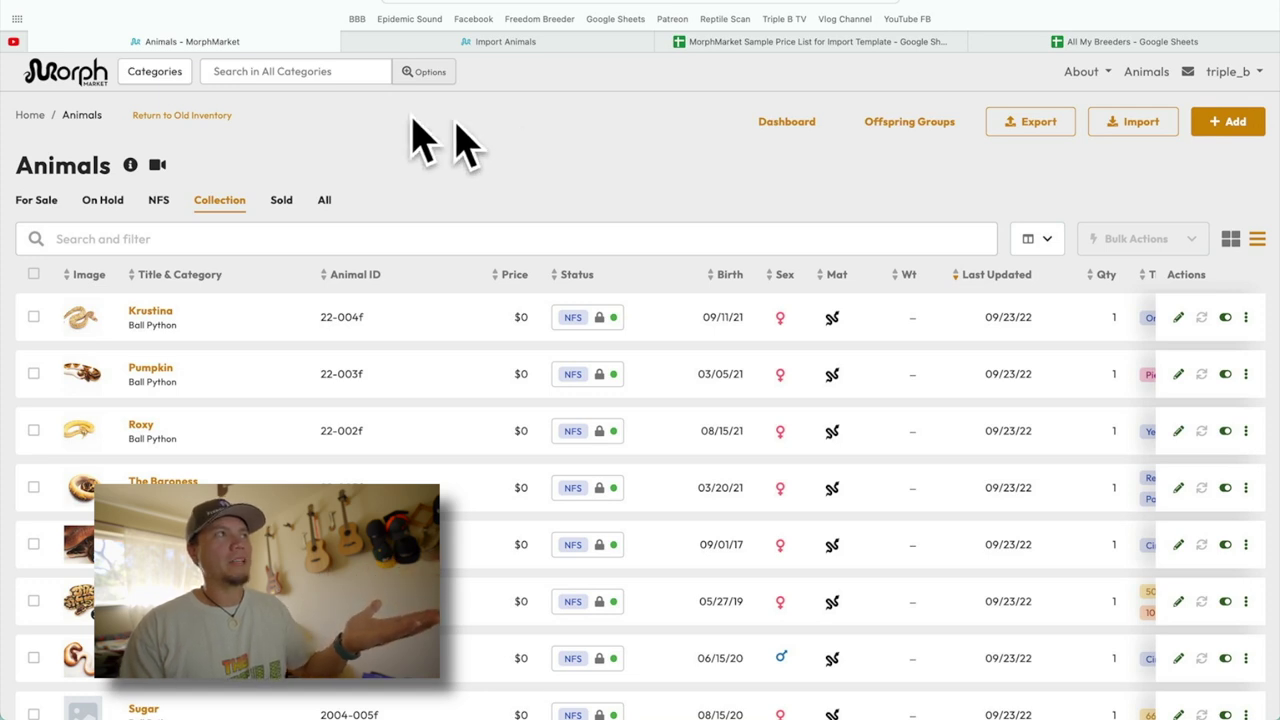
Open the Animals inventory from the site's home page and start adding a new animal listing.
{"action": "left_click", "coordinate": [62, 70]}
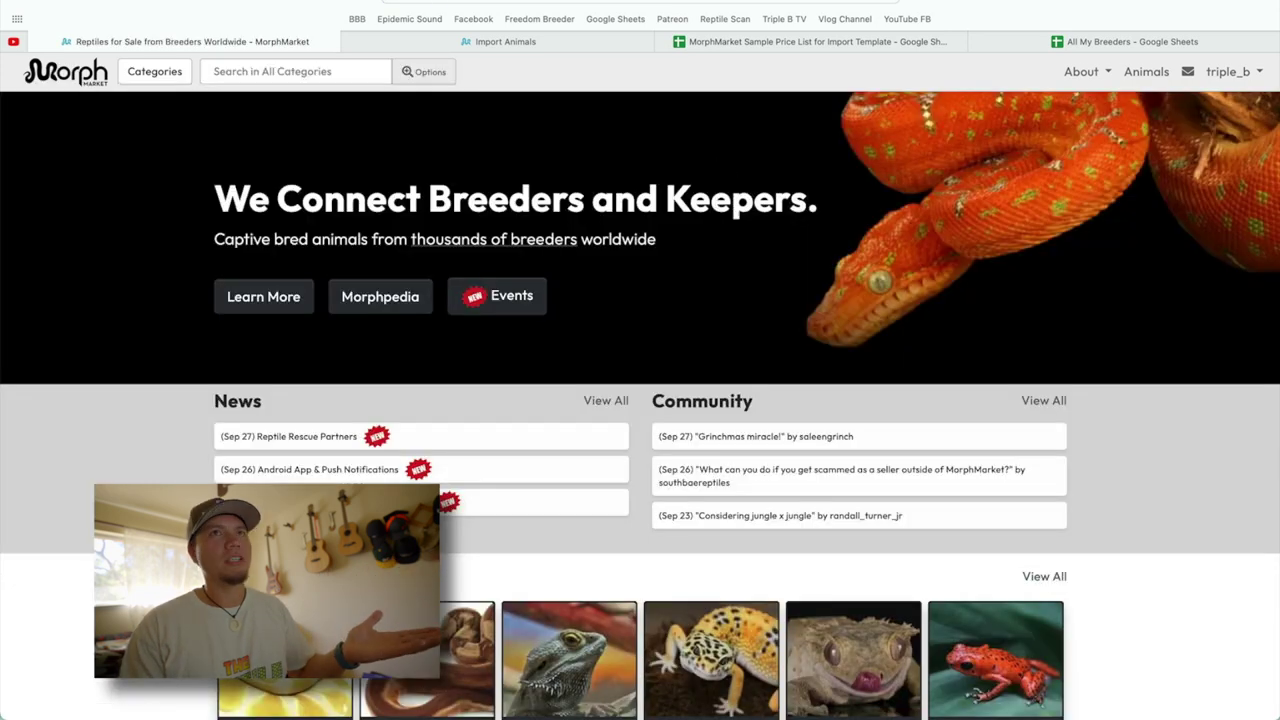
{"action": "left_click", "coordinate": [1158, 80]}
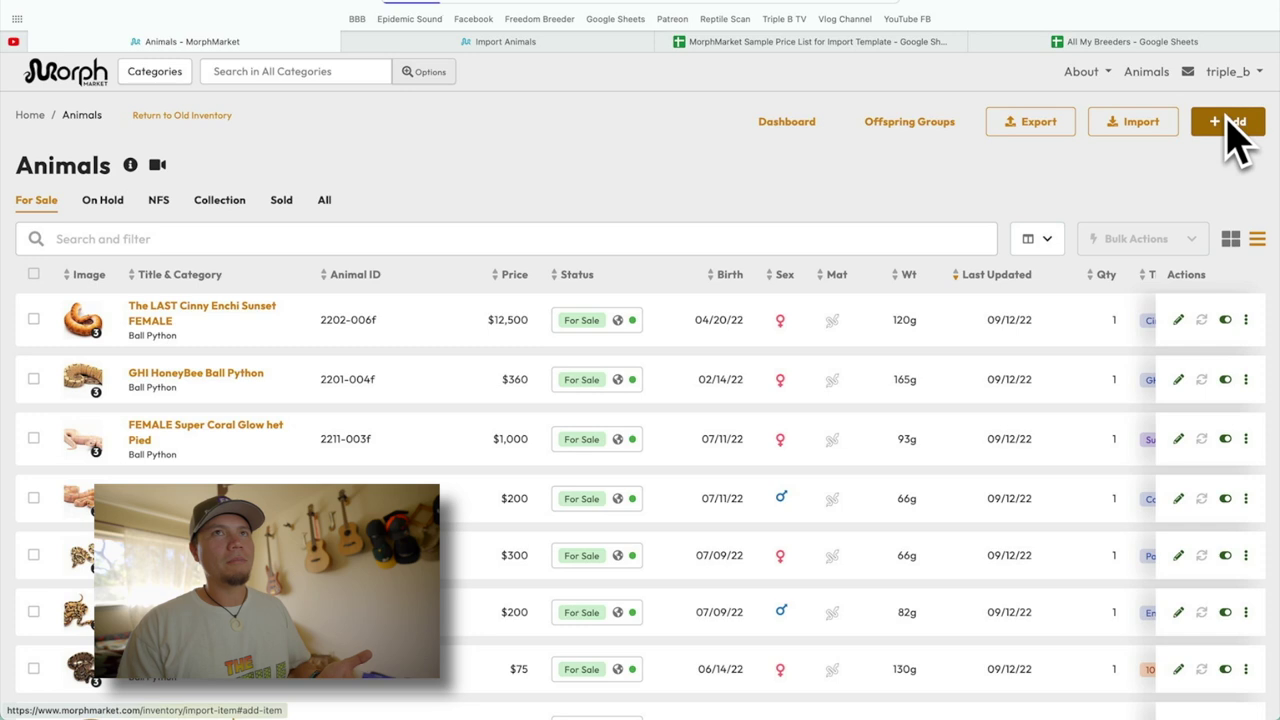
{"action": "left_click", "coordinate": [1230, 125]}
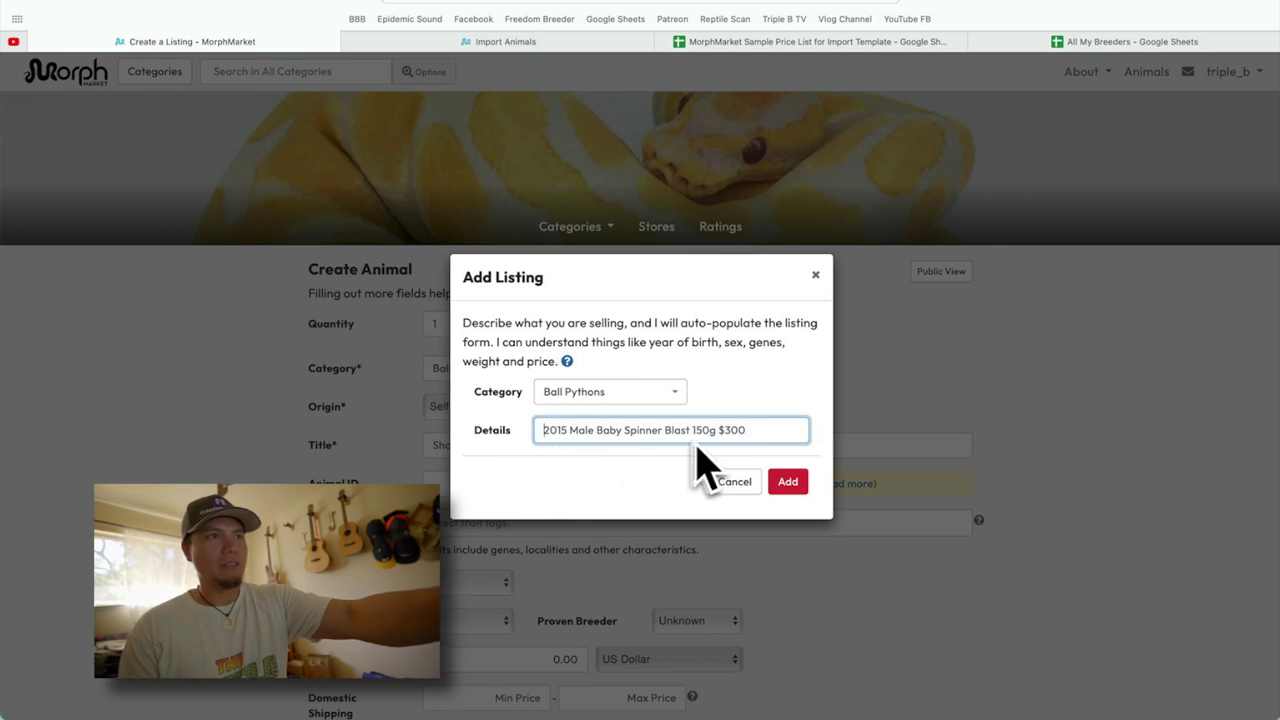
Add a Ball Pythons listing with the suggested details "2020 Male Super Coral Glow het Pied 396g $1500 #2003-003m".
{"action": "left_click", "coordinate": [677, 394]}
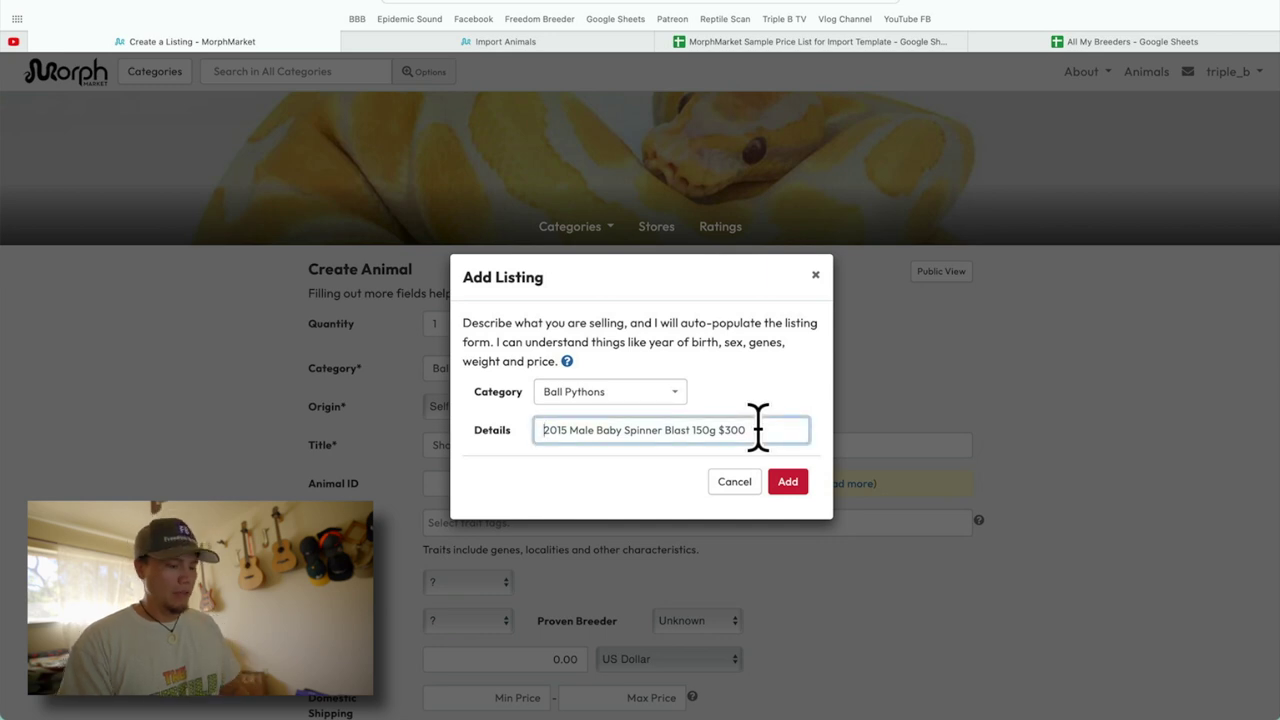
{"action": "key", "text": "super+a"}
{"action": "type", "text": "202"}
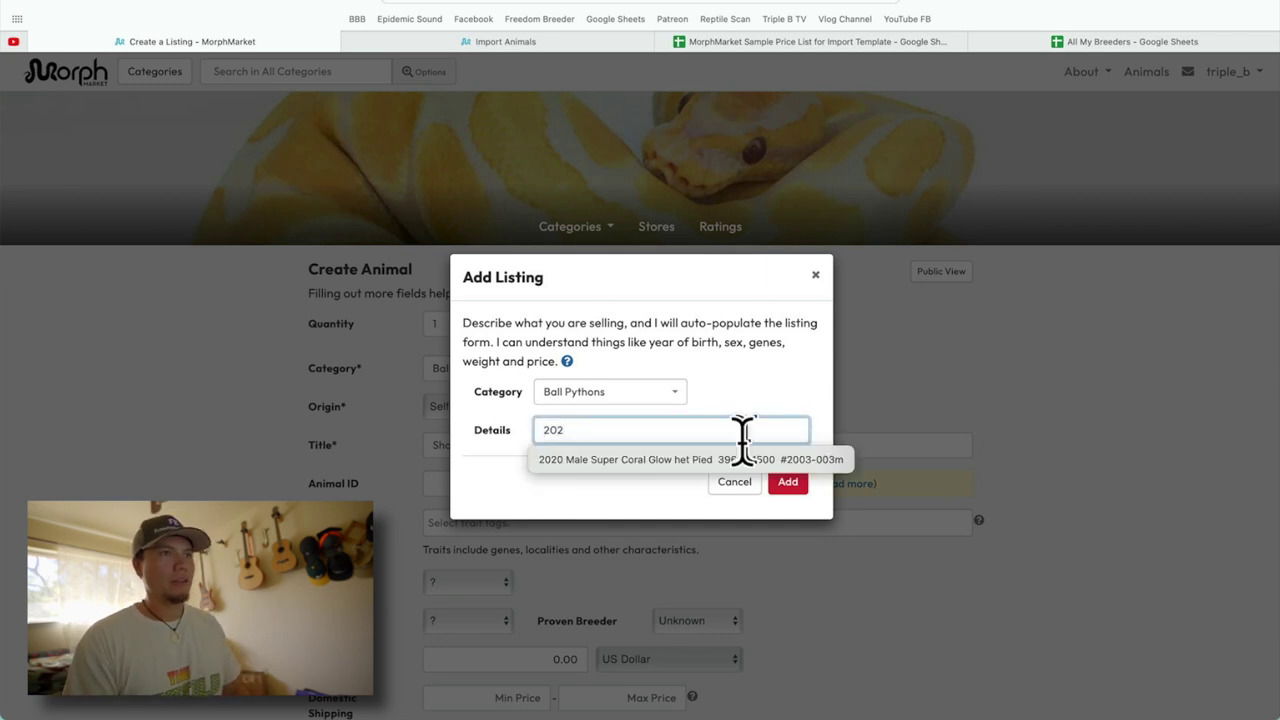
{"action": "left_click", "coordinate": [625, 460]}
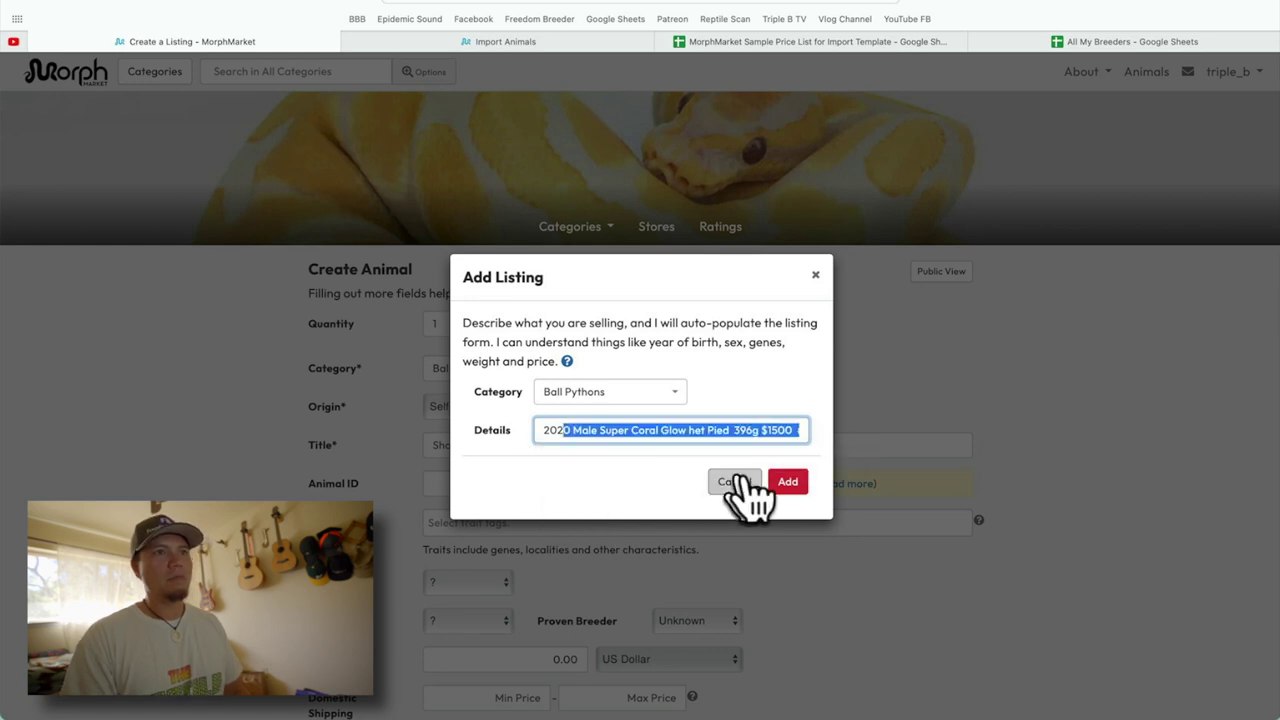
{"action": "left_click", "coordinate": [787, 484]}
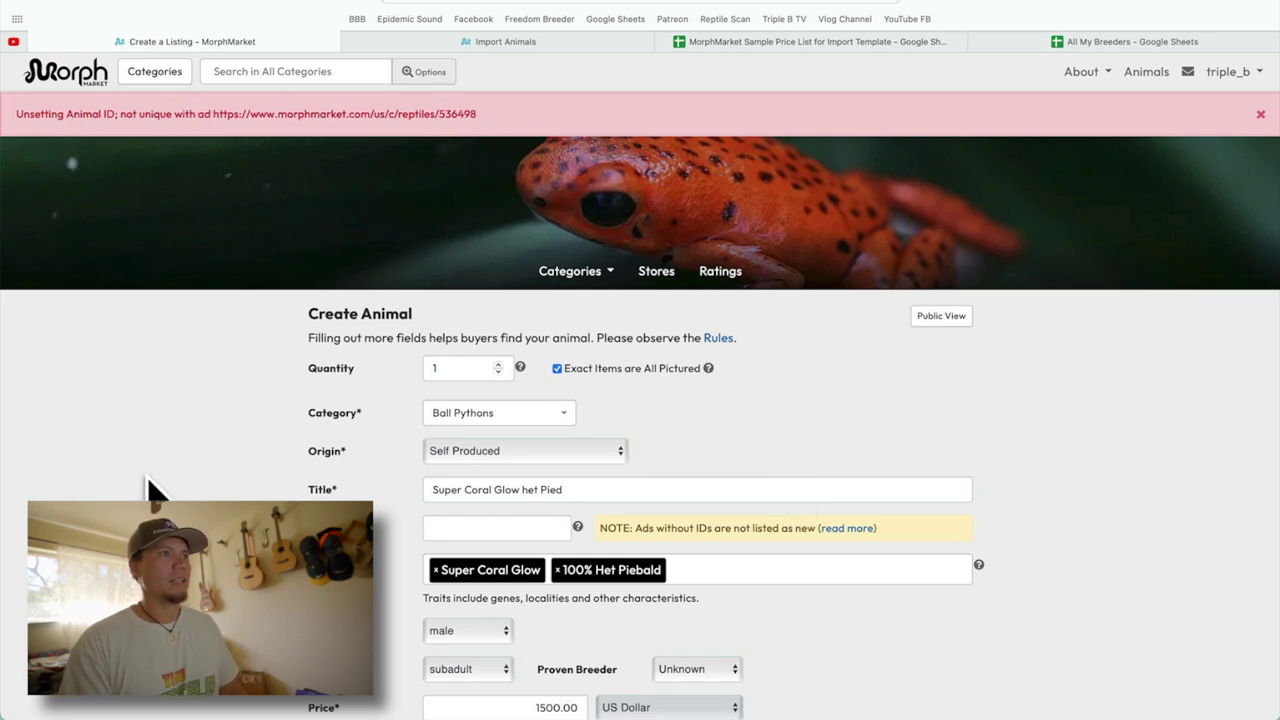
Review the auto-filled Create Animal form from its title to its visibility settings and cancel the listing without saving.
{"action": "scroll", "coordinate": [150, 482], "scroll_direction": "down", "scroll_amount": 2}
{"action": "scroll", "coordinate": [147, 476], "scroll_direction": "down", "scroll_amount": 1}
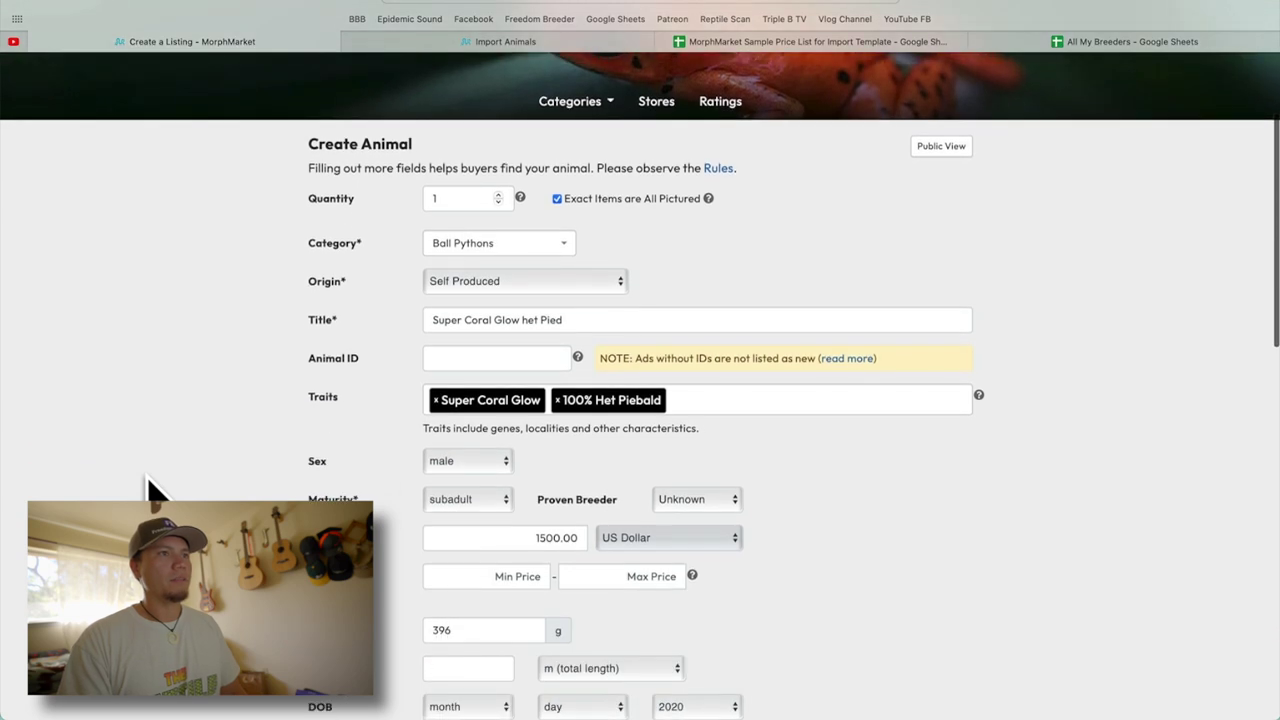
{"action": "scroll", "coordinate": [147, 476], "scroll_direction": "down", "scroll_amount": 3}
{"action": "scroll", "coordinate": [147, 476], "scroll_direction": "down", "scroll_amount": 6}
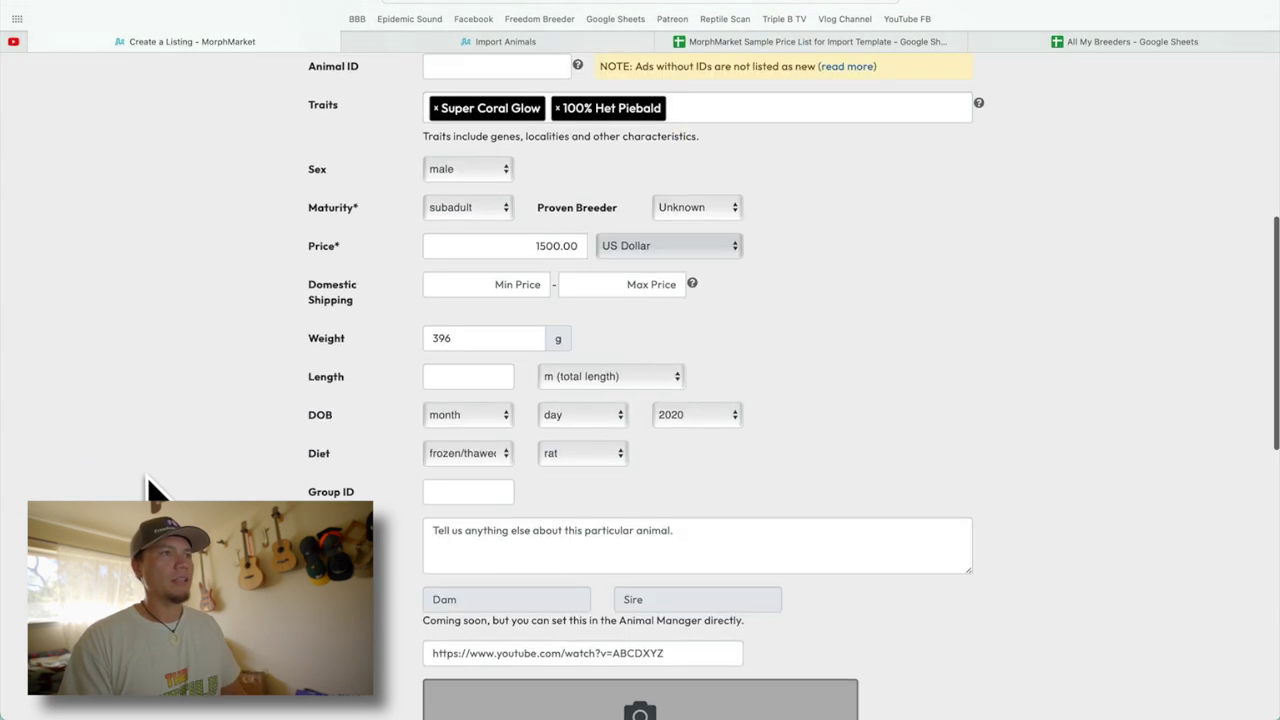
{"action": "scroll", "coordinate": [147, 476], "scroll_direction": "down", "scroll_amount": 2}
{"action": "scroll", "coordinate": [147, 476], "scroll_direction": "up", "scroll_amount": 1}
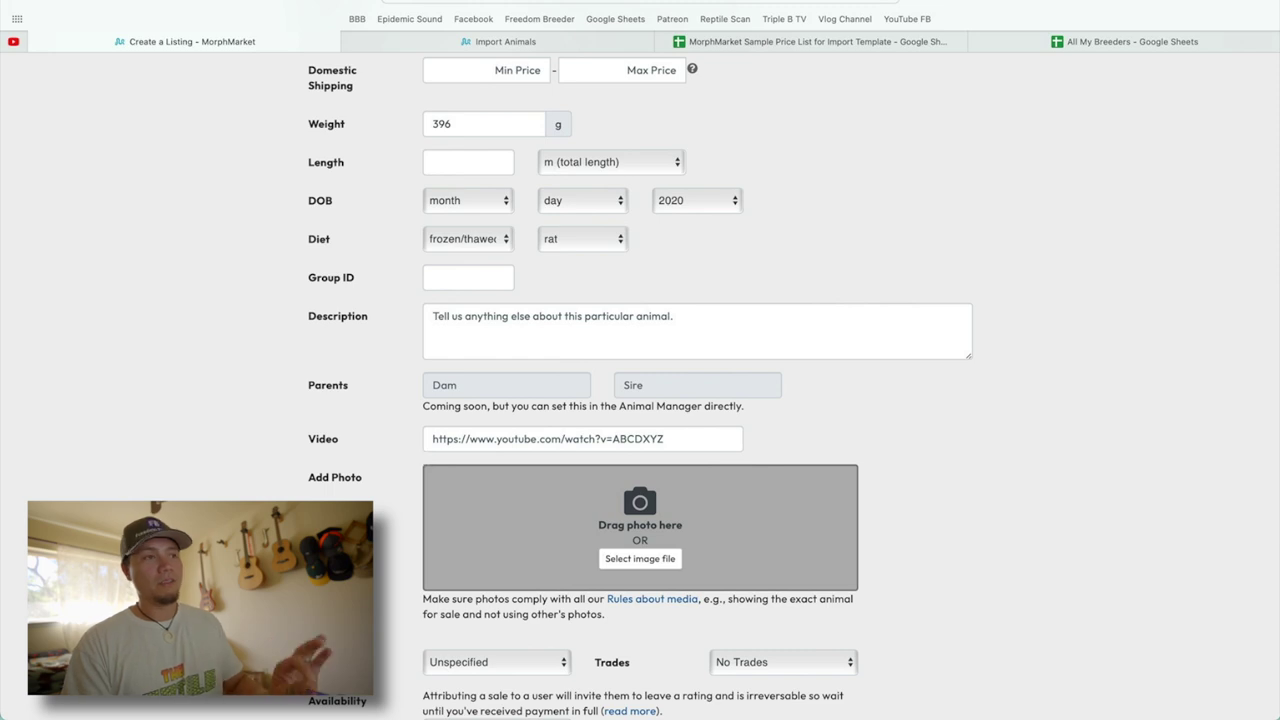
{"action": "scroll", "coordinate": [600, 641], "scroll_direction": "down", "scroll_amount": 5}
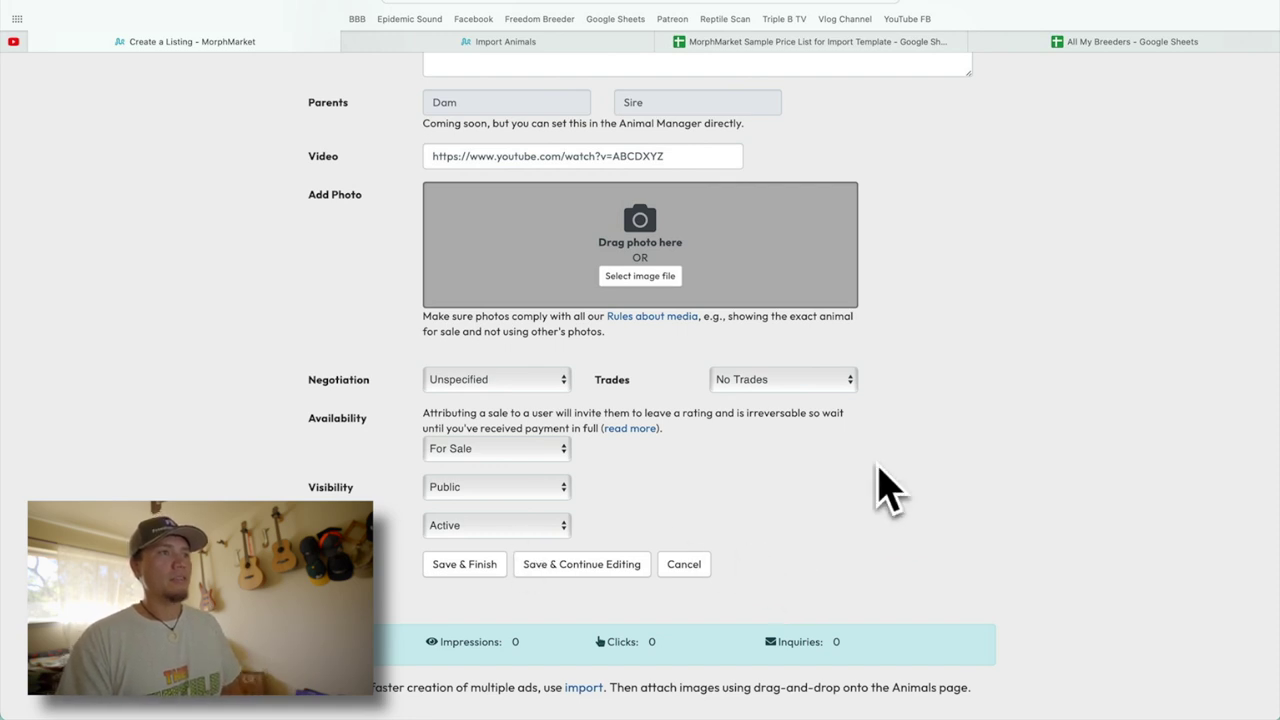
{"action": "scroll", "coordinate": [880, 486], "scroll_direction": "up", "scroll_amount": 4}
{"action": "scroll", "coordinate": [880, 486], "scroll_direction": "down", "scroll_amount": 7}
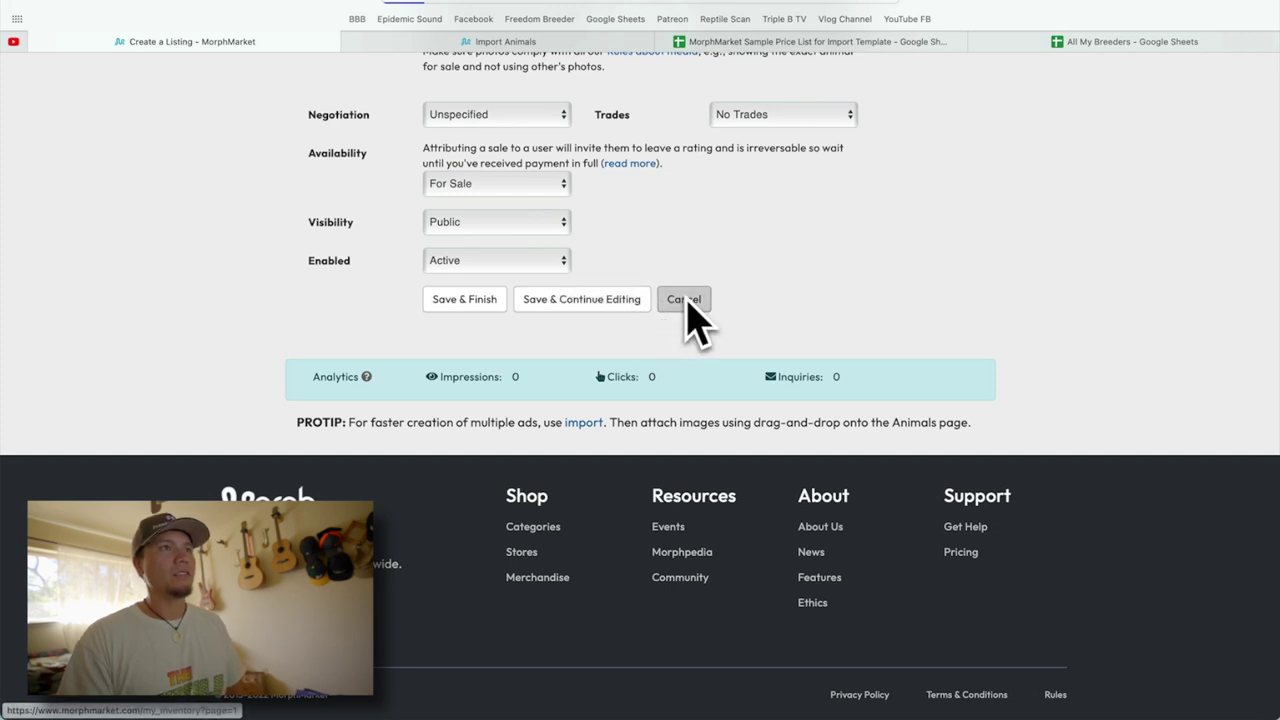
{"action": "left_click", "coordinate": [686, 303]}
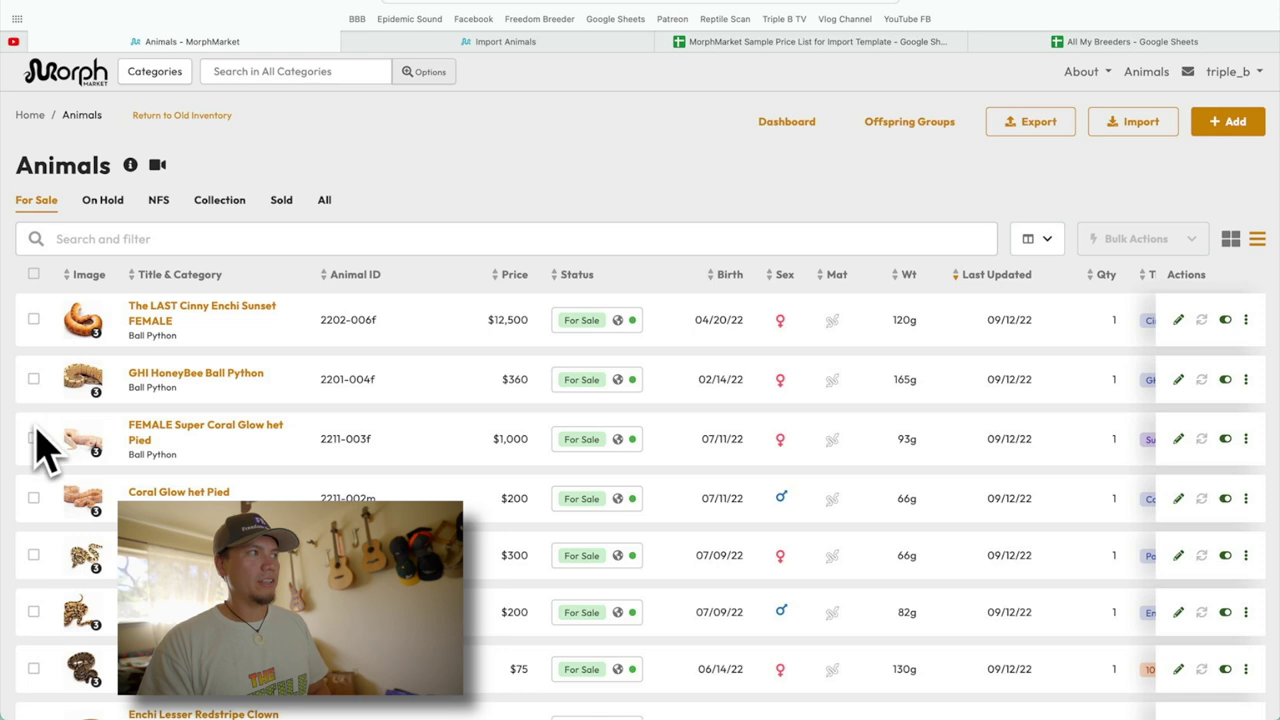
Select all animals in the For Sale list and show the bulk actions available for them.
{"action": "left_click", "coordinate": [34, 274]}
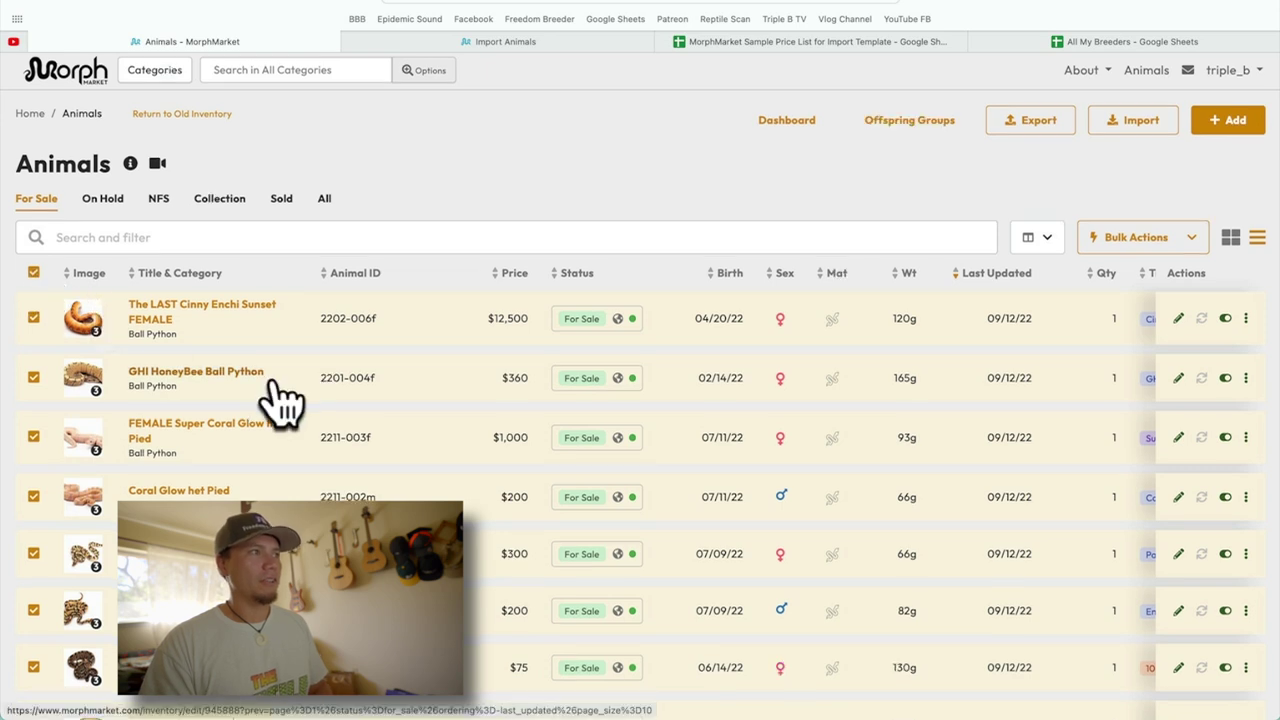
{"action": "scroll", "coordinate": [280, 400], "scroll_direction": "down", "scroll_amount": 3}
{"action": "scroll", "coordinate": [283, 400], "scroll_direction": "down", "scroll_amount": 3}
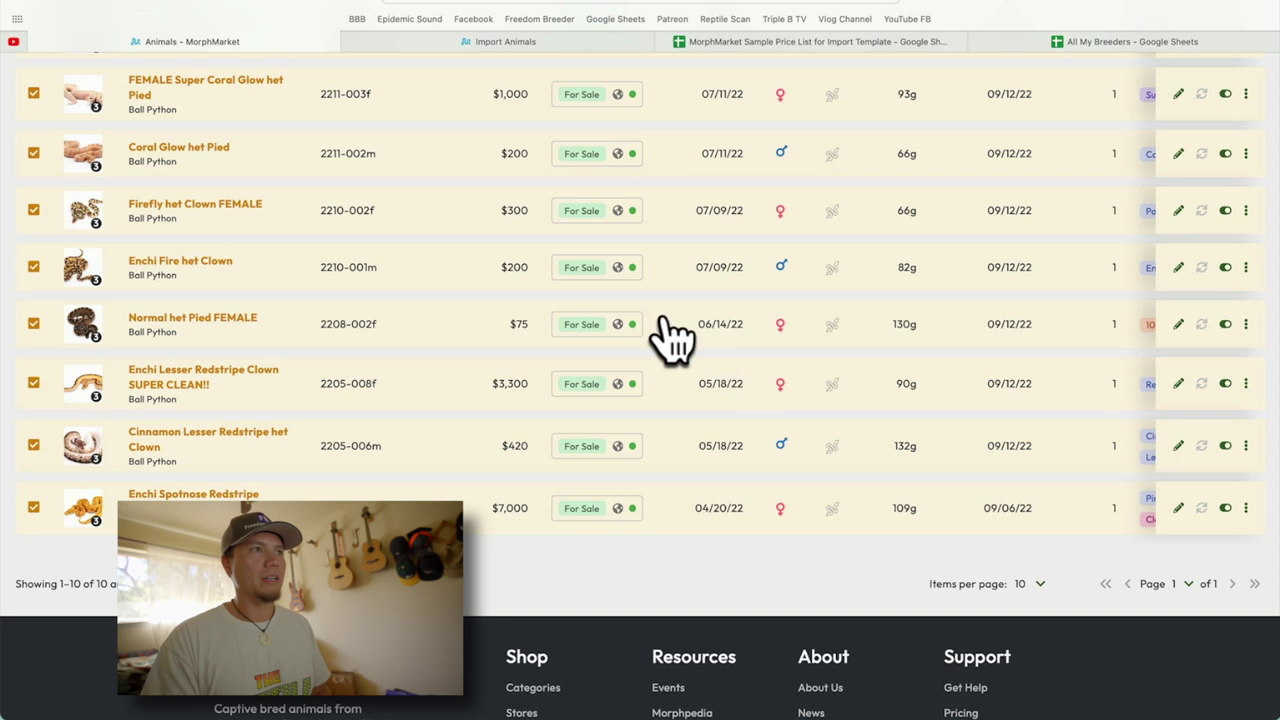
{"action": "scroll", "coordinate": [651, 337], "scroll_direction": "up", "scroll_amount": 5}
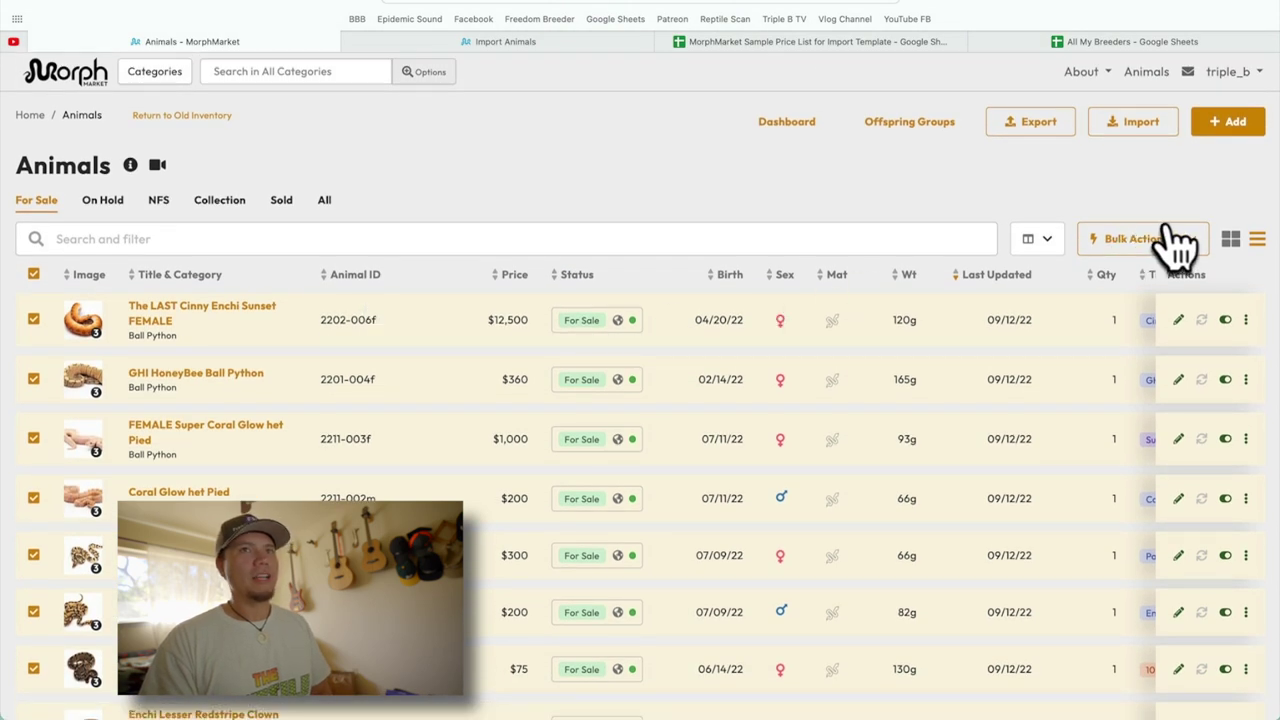
{"action": "left_click", "coordinate": [595, 385]}
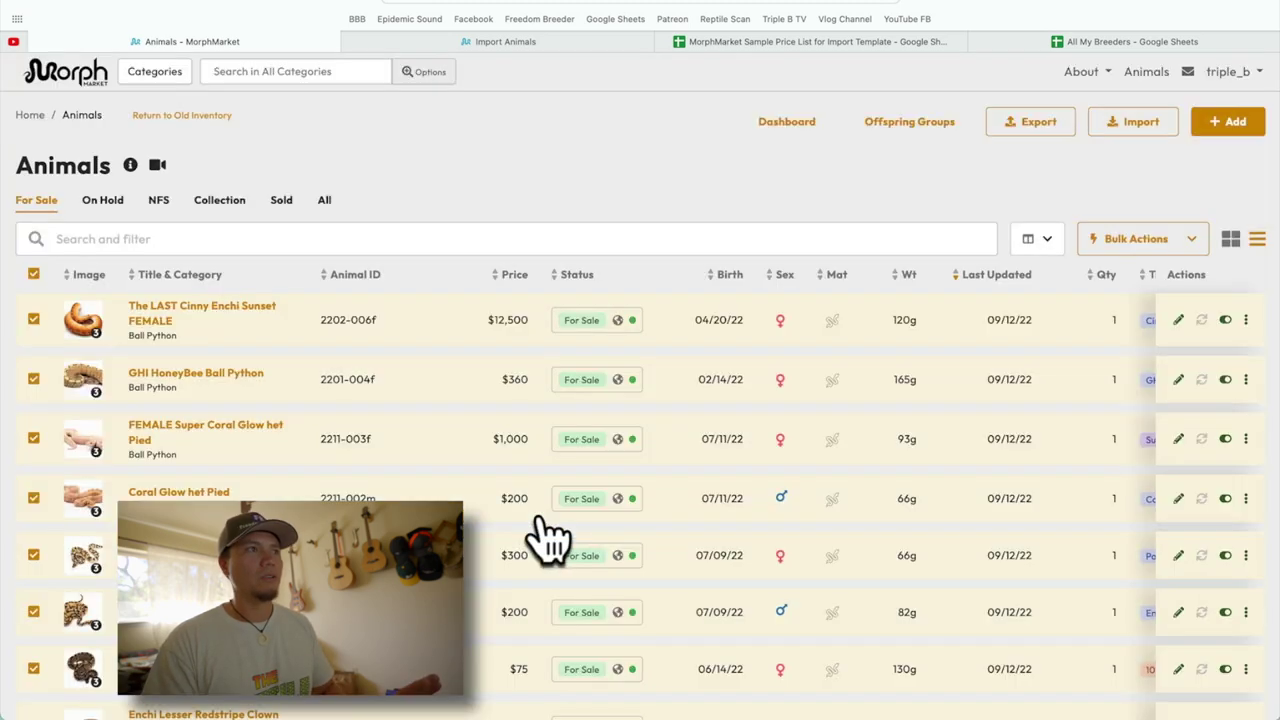
{"action": "left_click", "coordinate": [548, 527]}
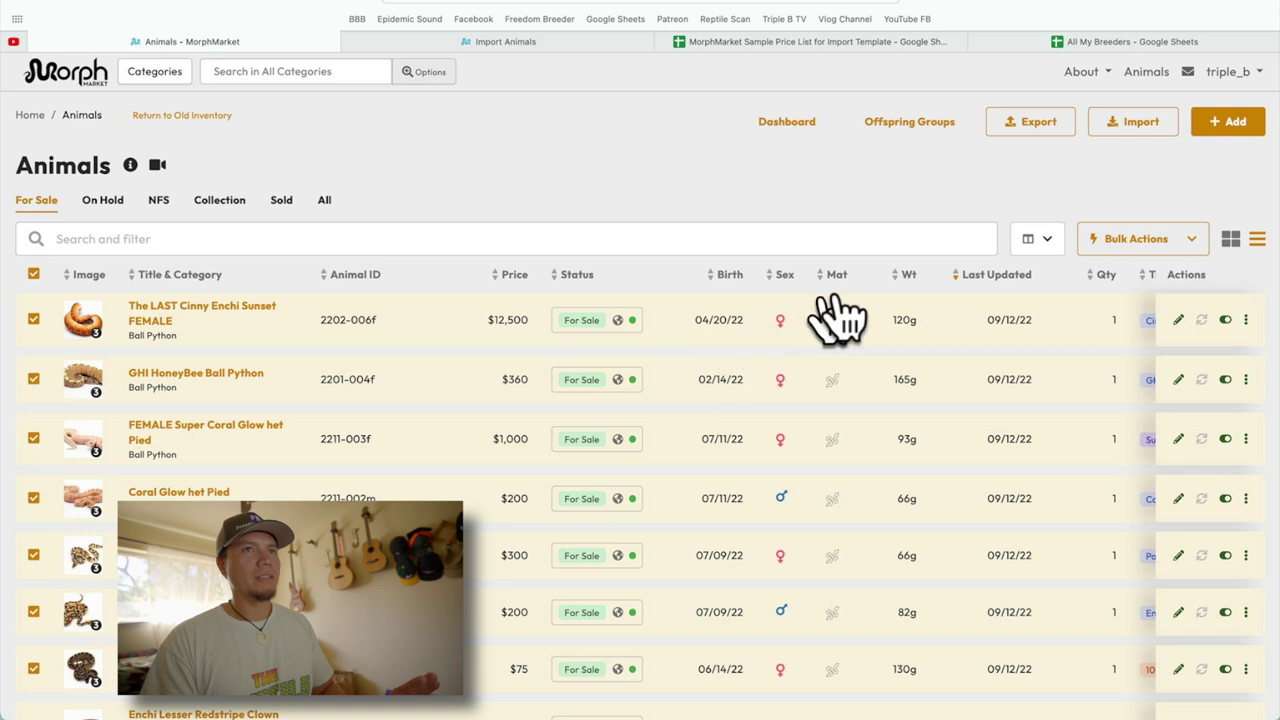
{"action": "left_click", "coordinate": [1196, 241]}
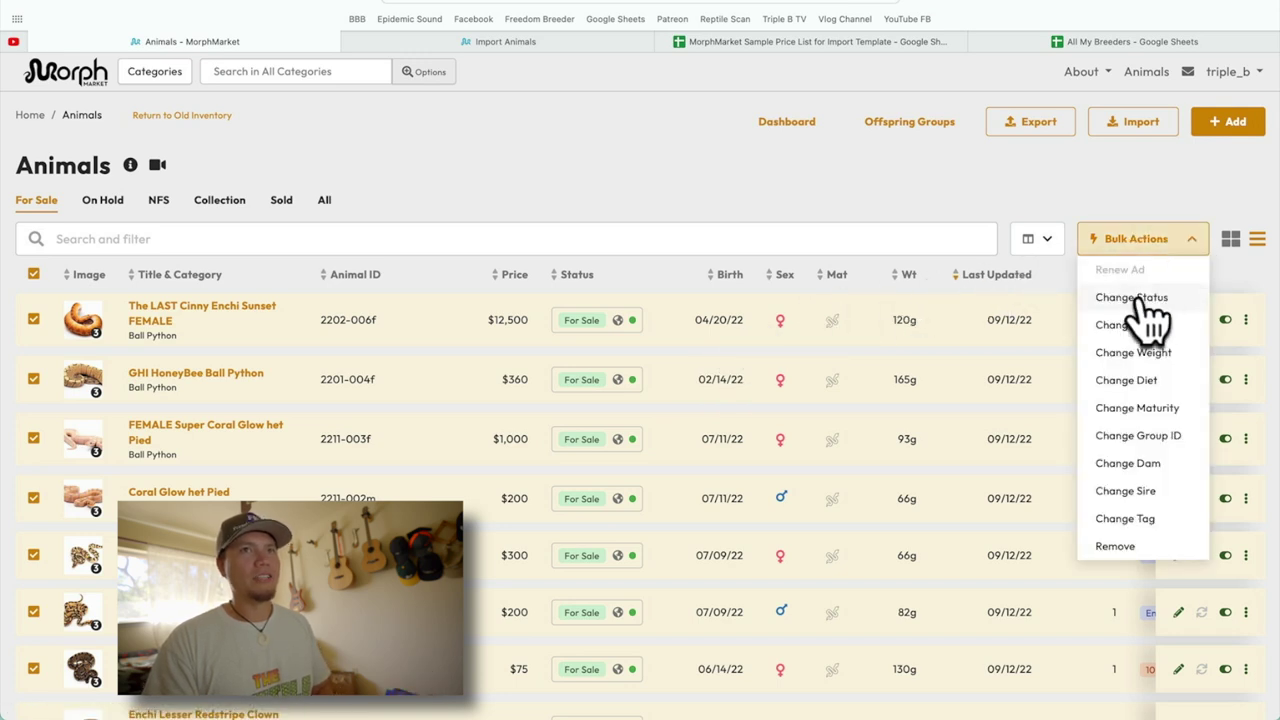
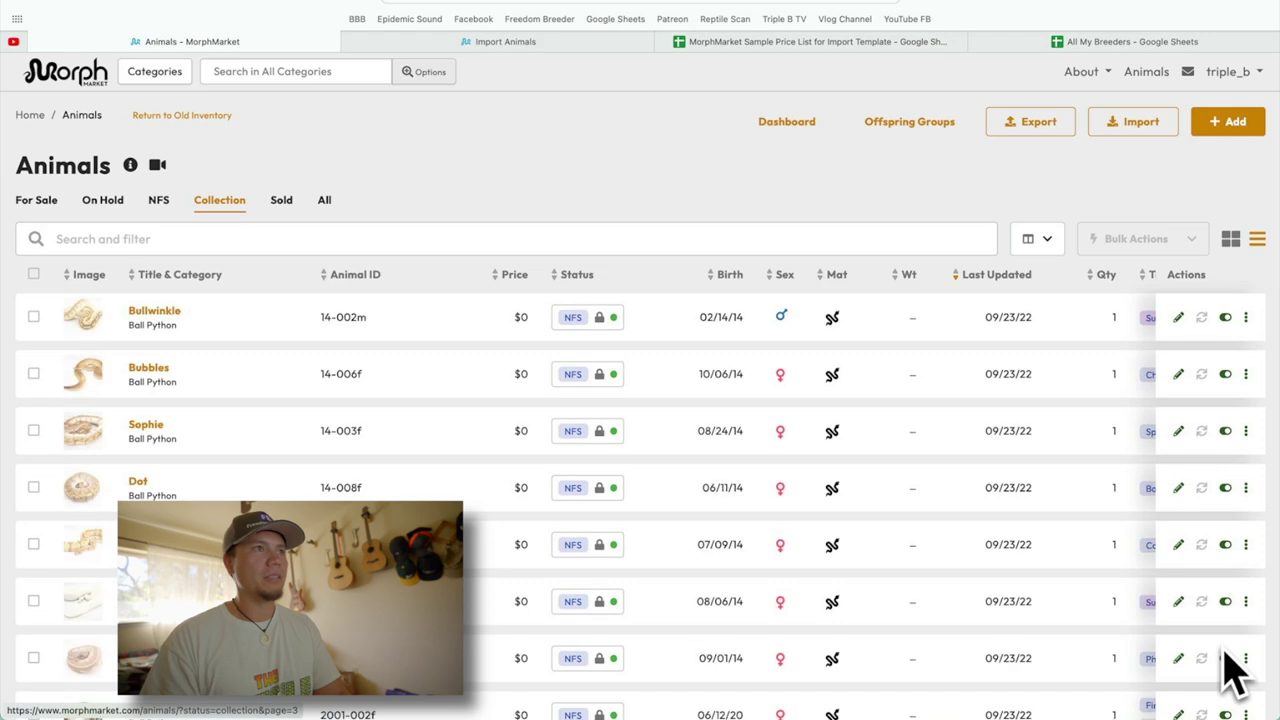
Attach IMG_1322.jpg from the Still photos folder in Finder to the animal Sugar on page 4 of the Collection list.
{"action": "scroll", "coordinate": [914, 614], "scroll_direction": "down", "scroll_amount": 3}
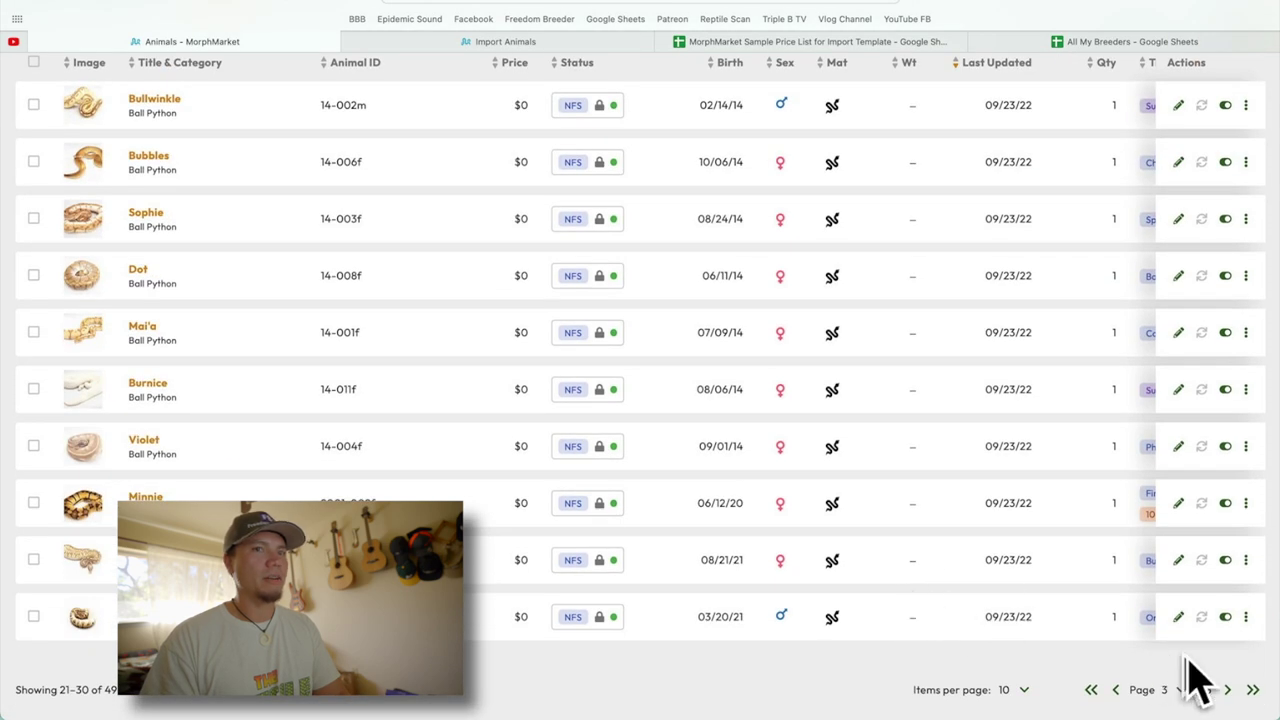
{"action": "left_click", "coordinate": [1228, 692]}
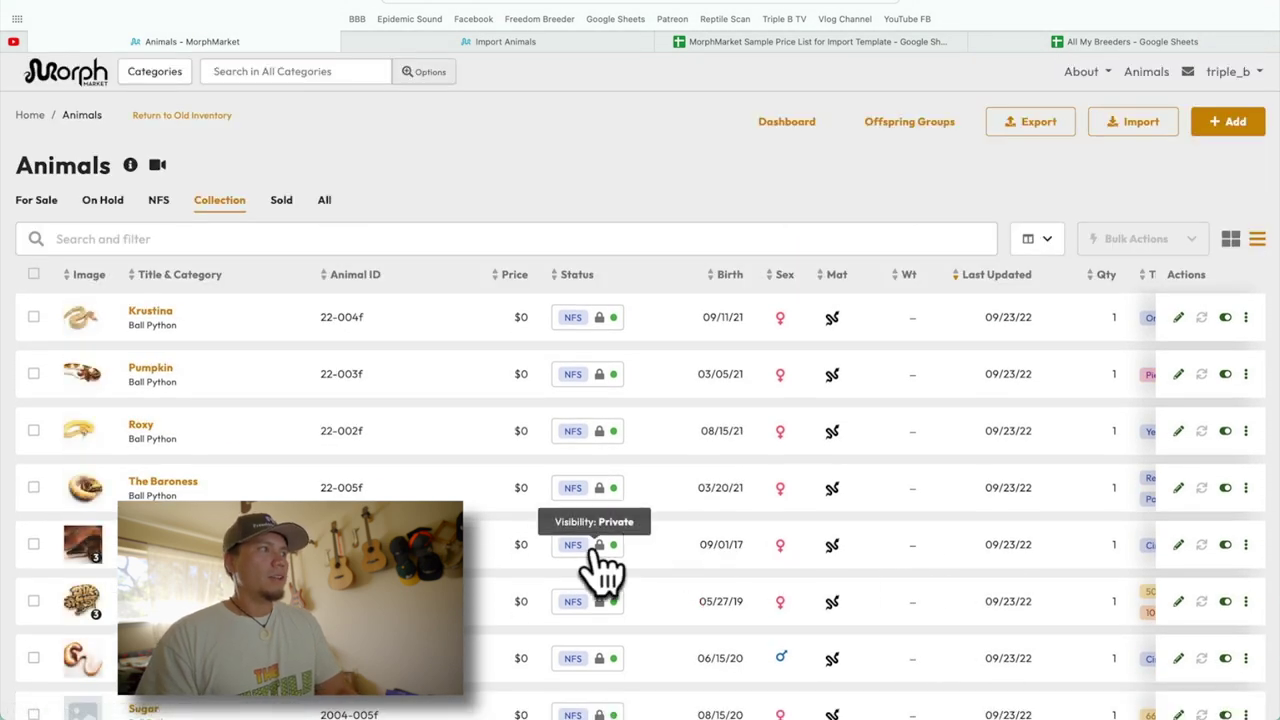
{"action": "scroll", "coordinate": [600, 571], "scroll_direction": "down", "scroll_amount": 5}
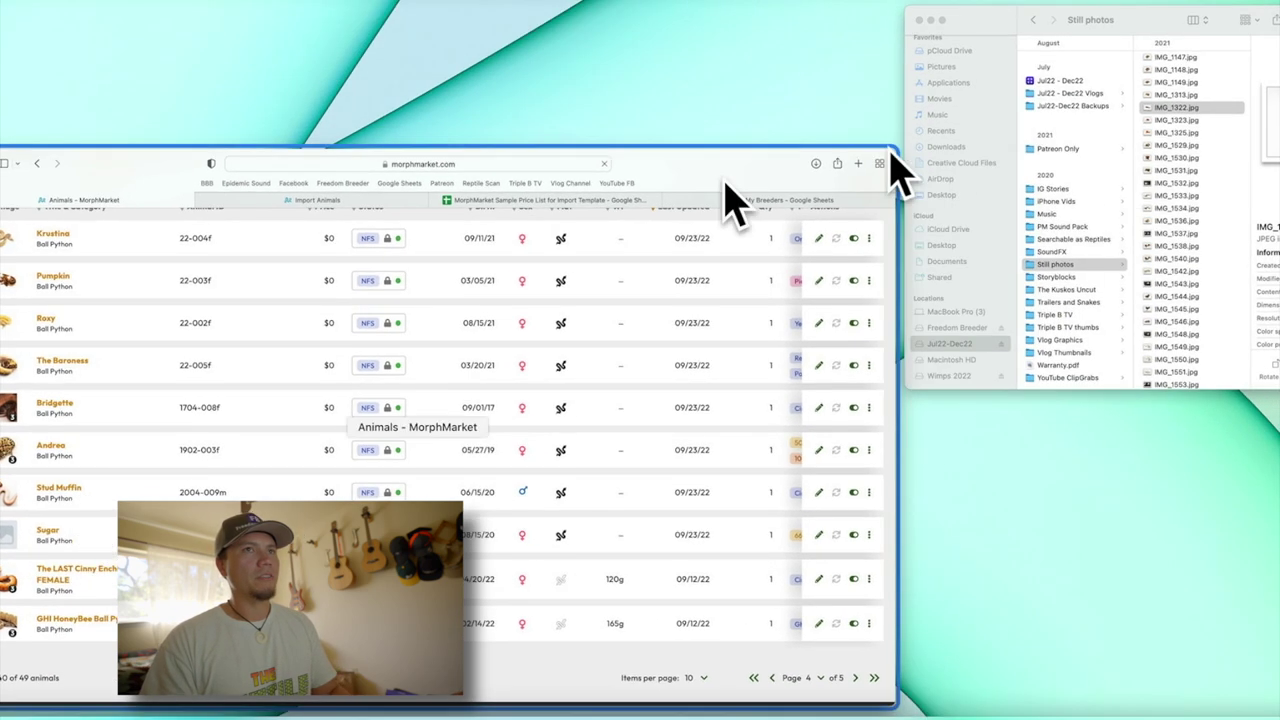
{"action": "left_click", "coordinate": [975, 175]}
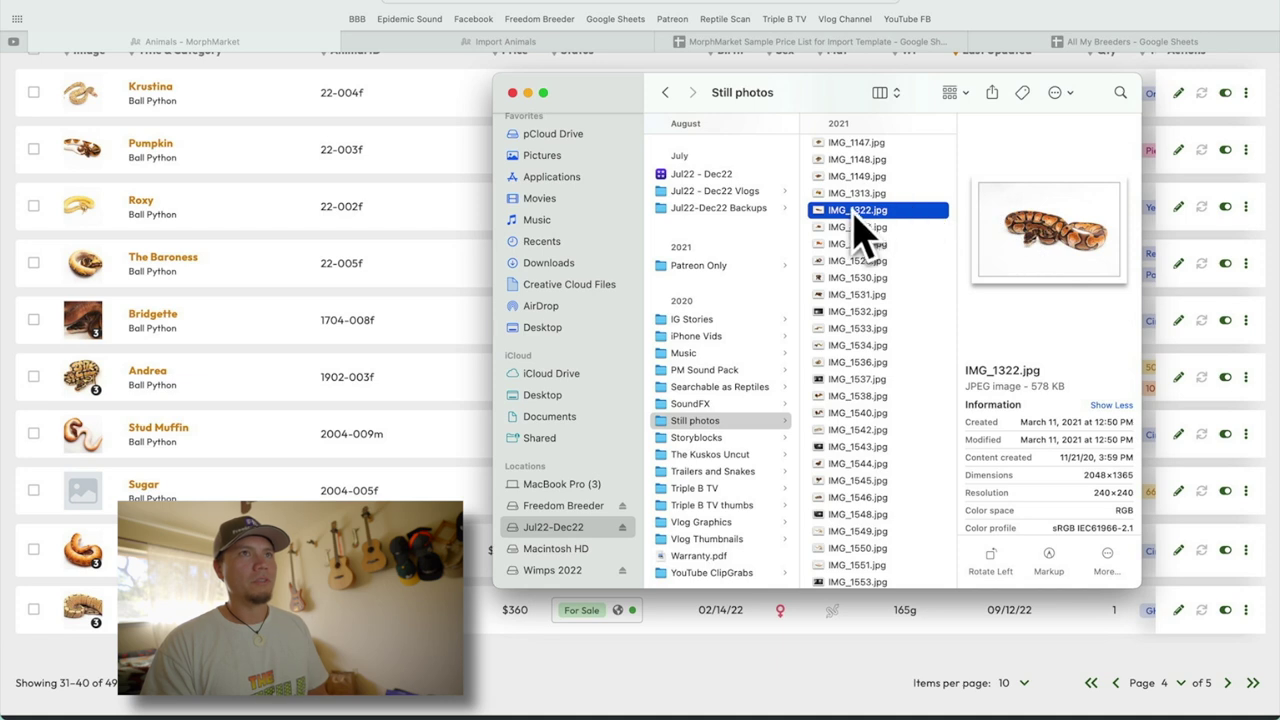
{"action": "left_click_drag", "start_coordinate": [853, 217], "coordinate": [85, 494]}
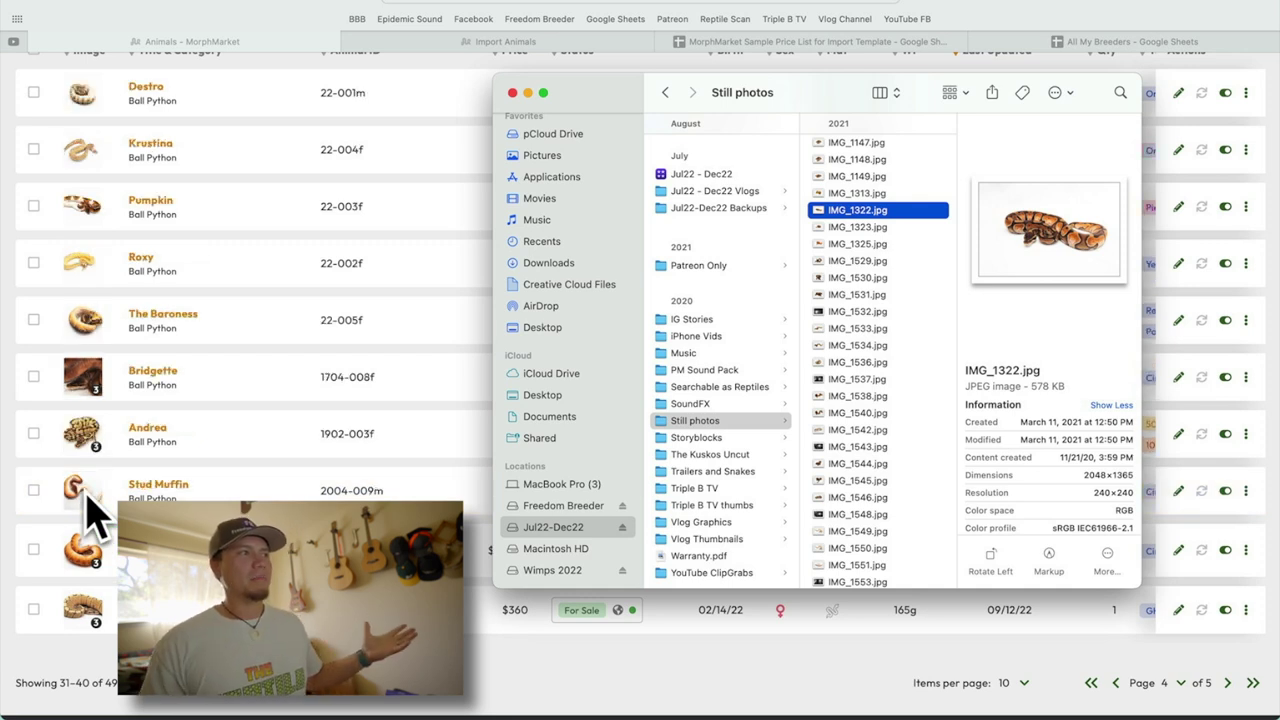
Close the Still photos window and return to the first page of the Collection list.
{"action": "scroll", "coordinate": [149, 371], "scroll_direction": "up", "scroll_amount": 5}
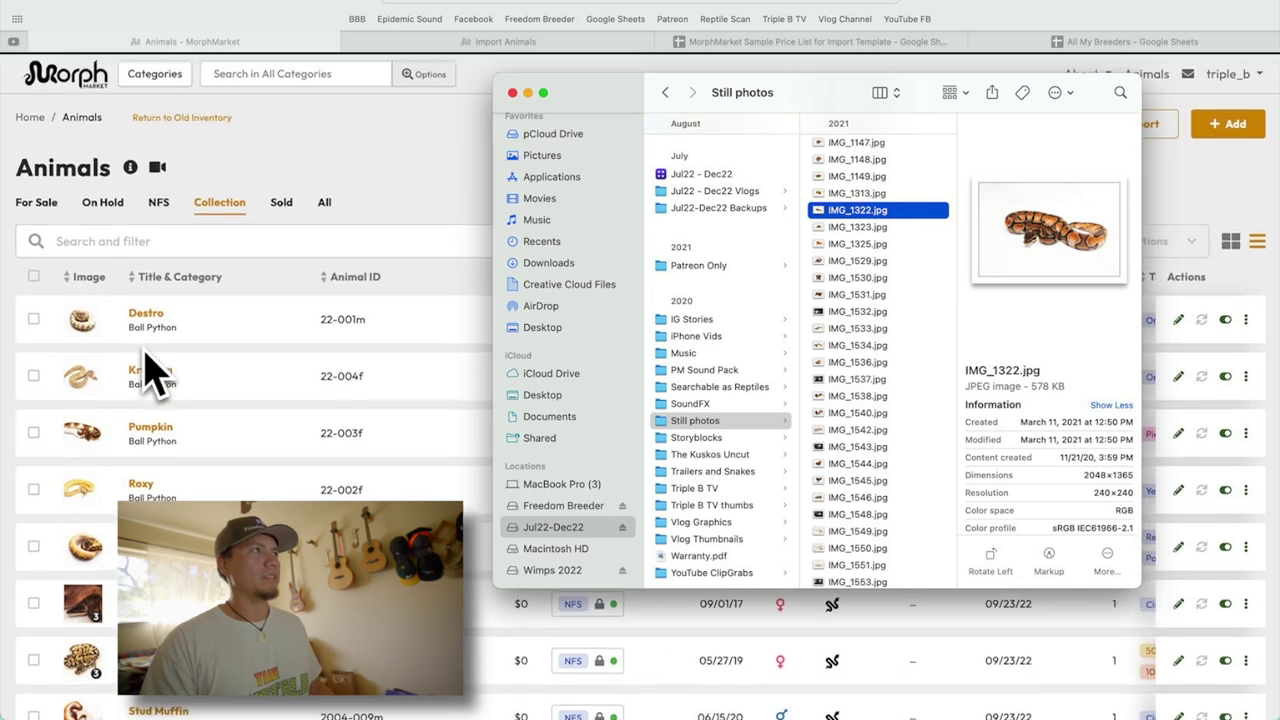
{"action": "scroll", "coordinate": [200, 337], "scroll_direction": "down", "scroll_amount": 5}
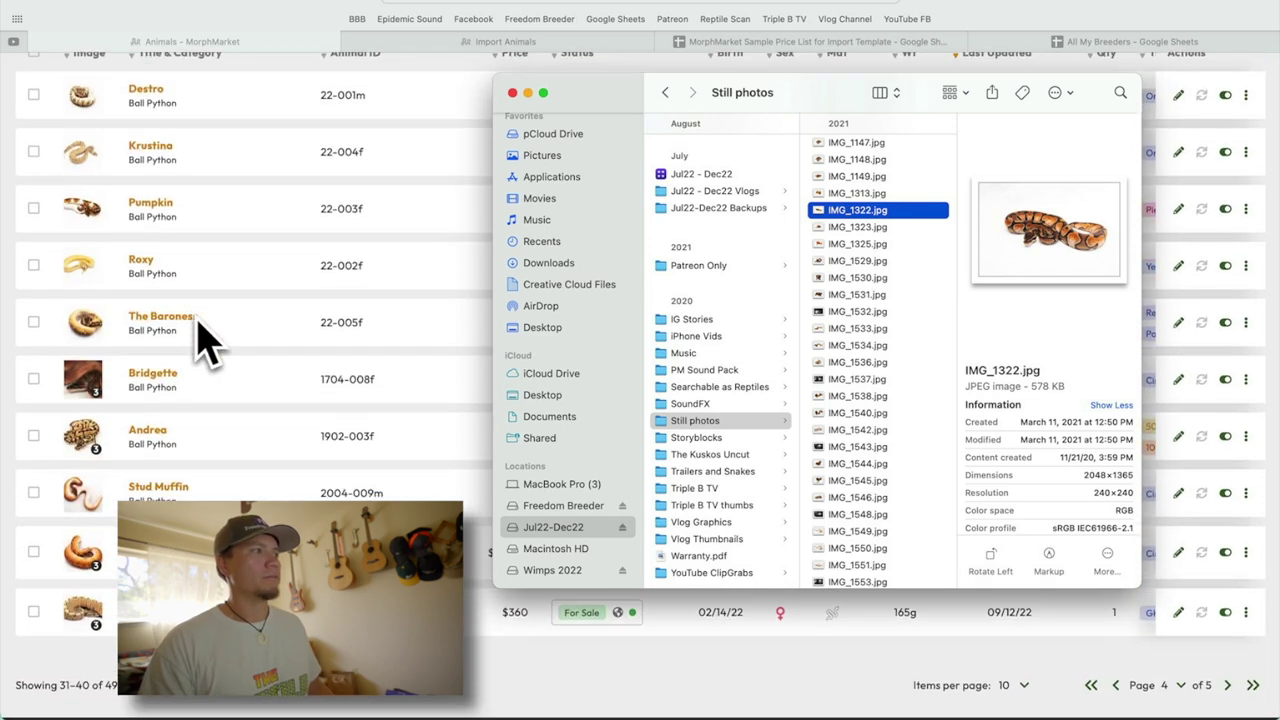
{"action": "left_click", "coordinate": [512, 92]}
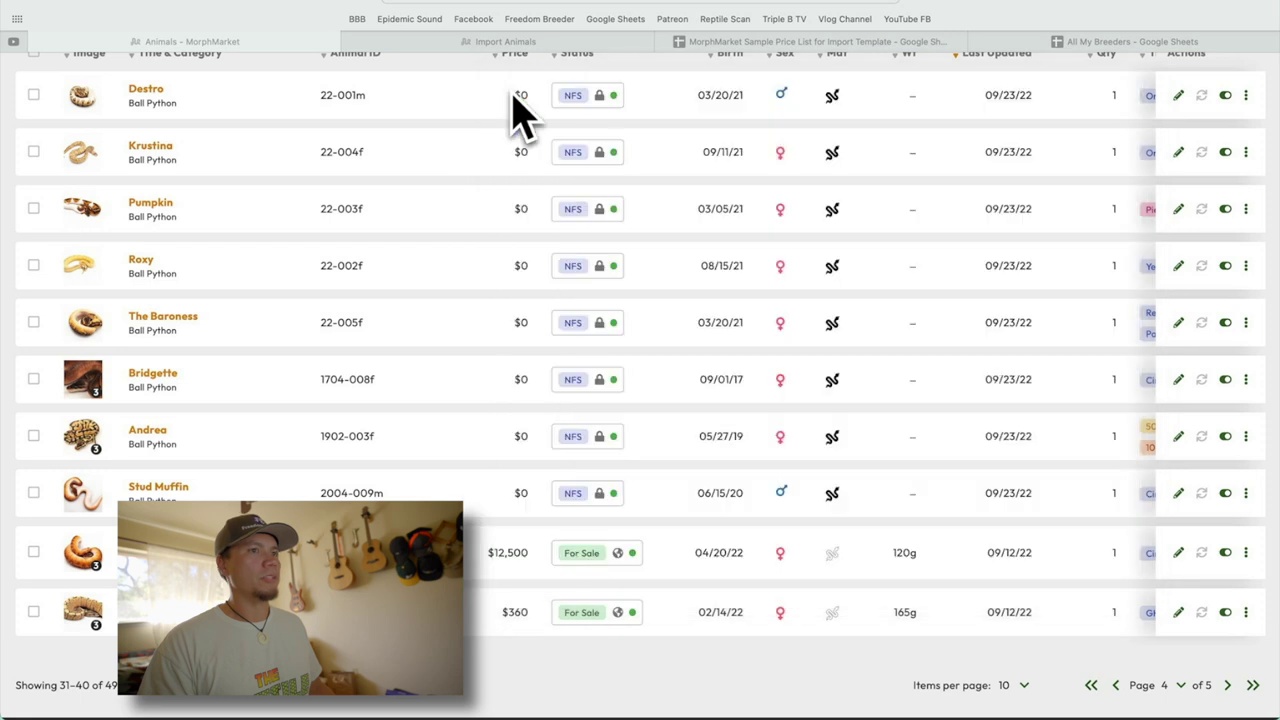
{"action": "left_click", "coordinate": [1094, 695]}
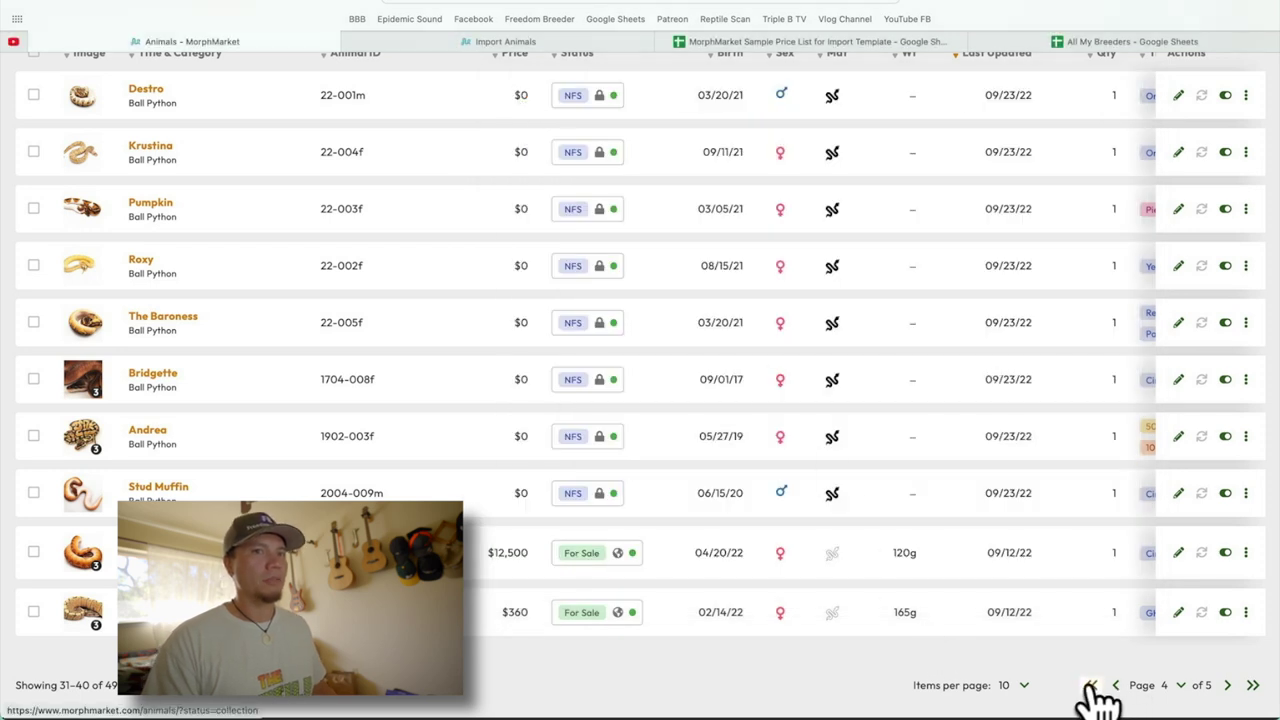
{"action": "left_click", "coordinate": [1092, 686]}
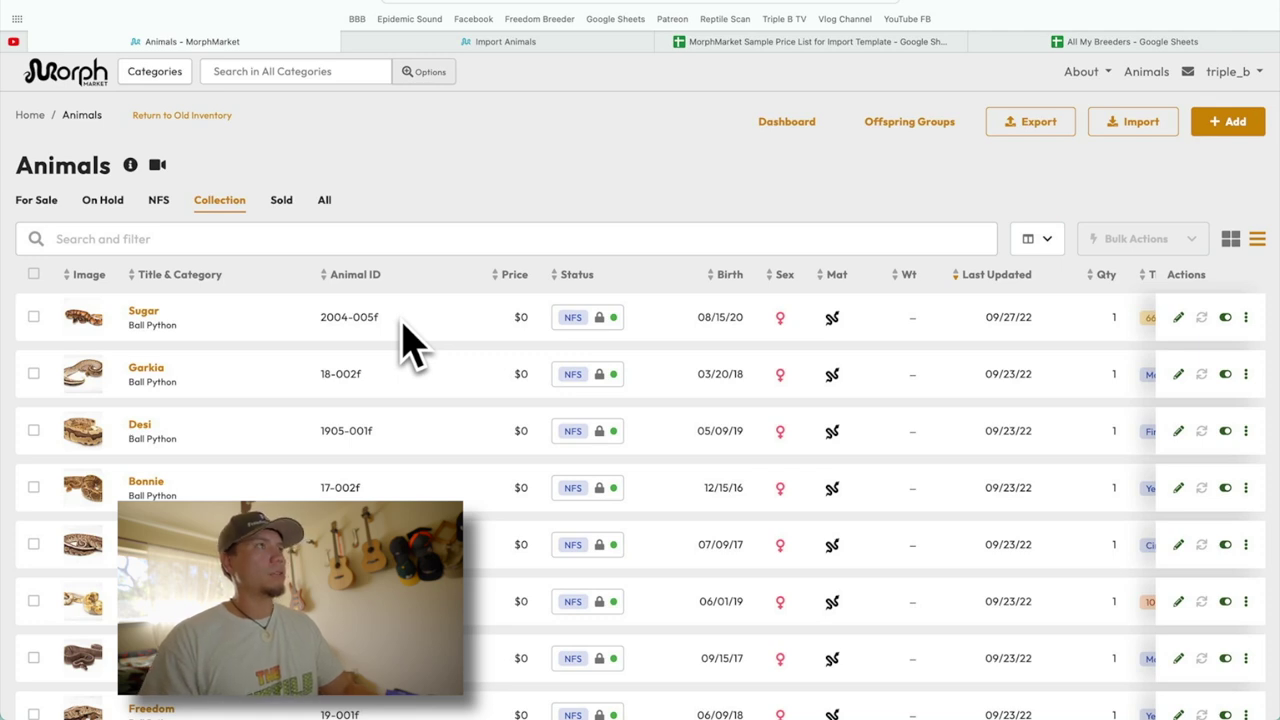
Switch to the All My Breeders spreadsheet in Google Sheets and inspect its State and Is_Rep_Photo columns.
{"action": "left_click", "coordinate": [988, 42]}
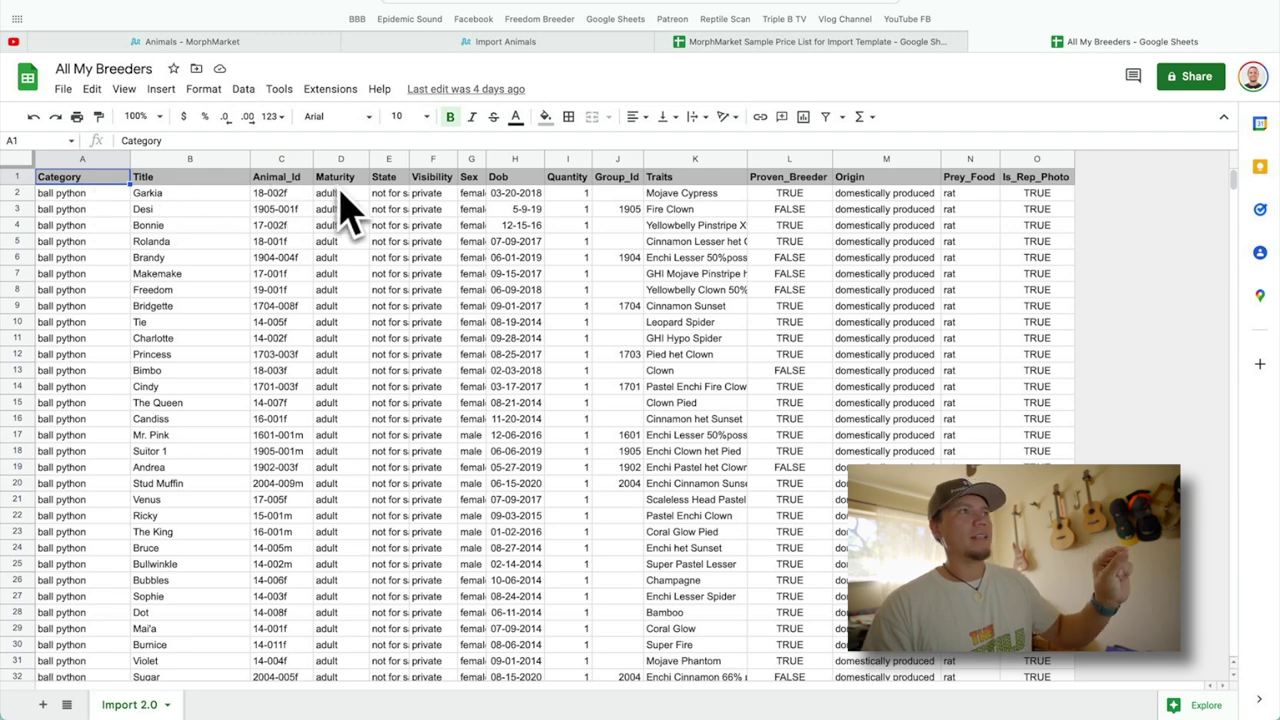
{"action": "left_click", "coordinate": [390, 179]}
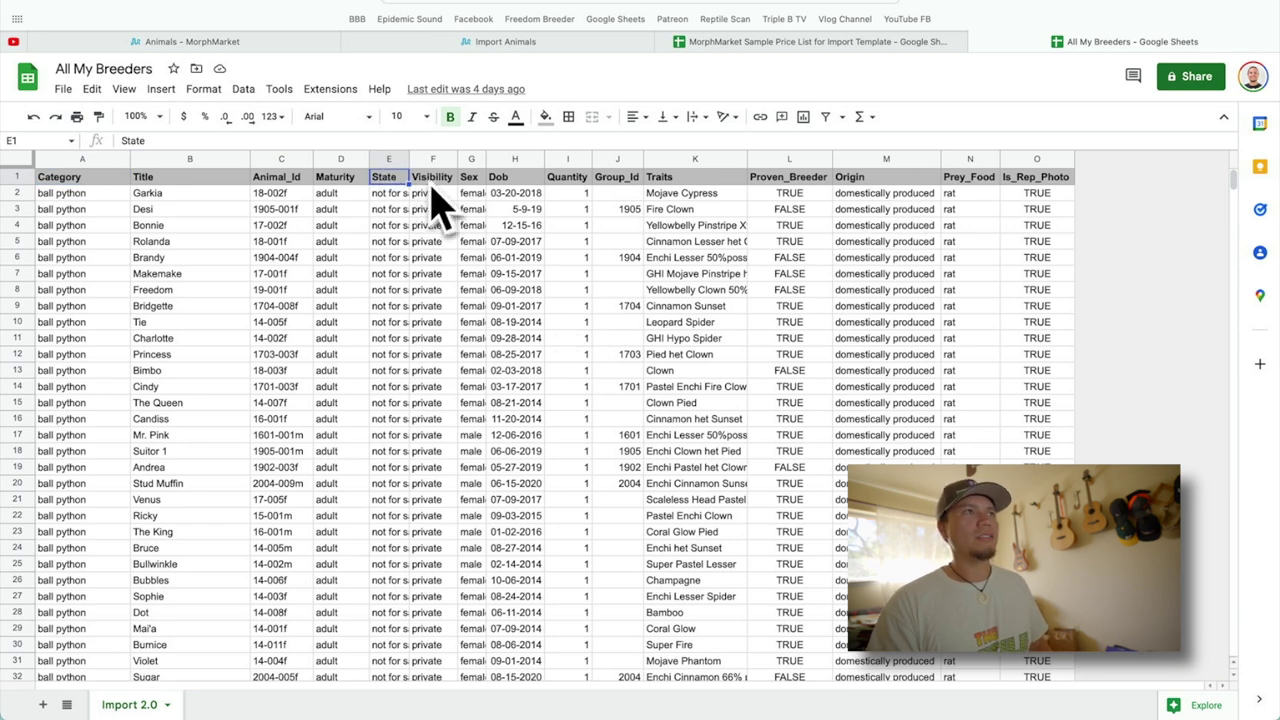
{"action": "right_click", "coordinate": [390, 160]}
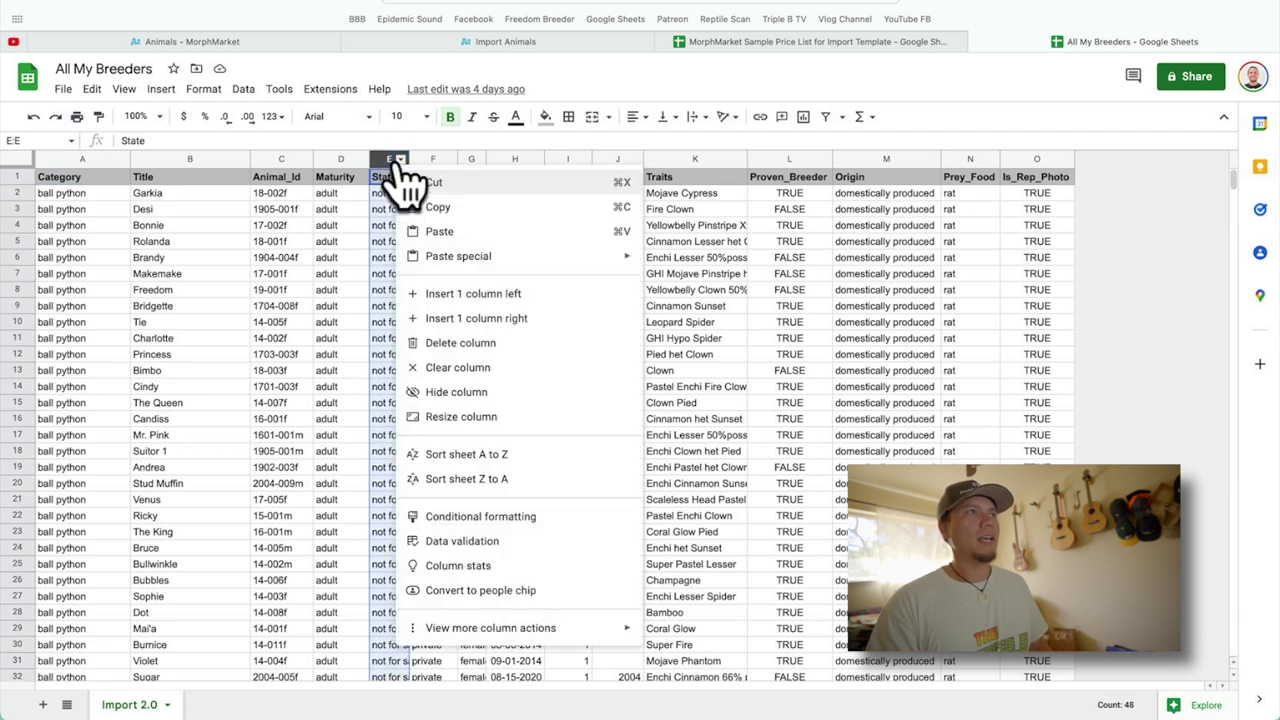
{"action": "left_click", "coordinate": [1043, 158]}
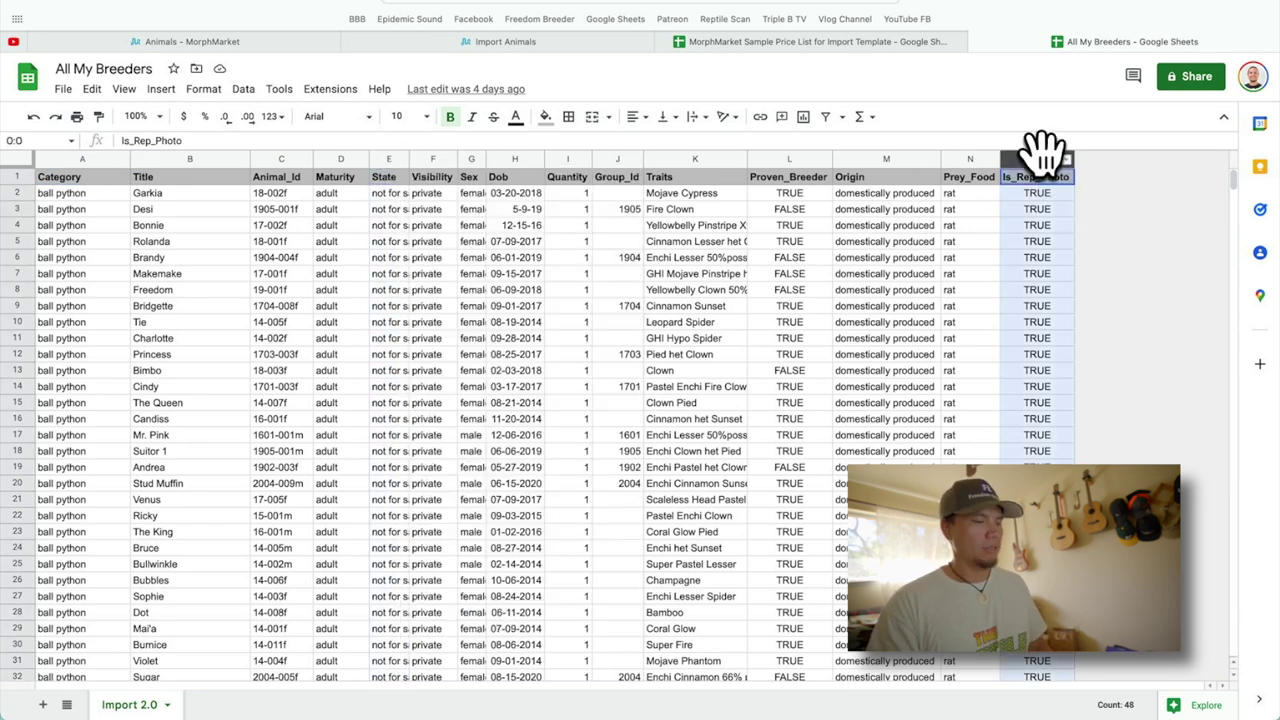
{"action": "left_click", "coordinate": [385, 159]}
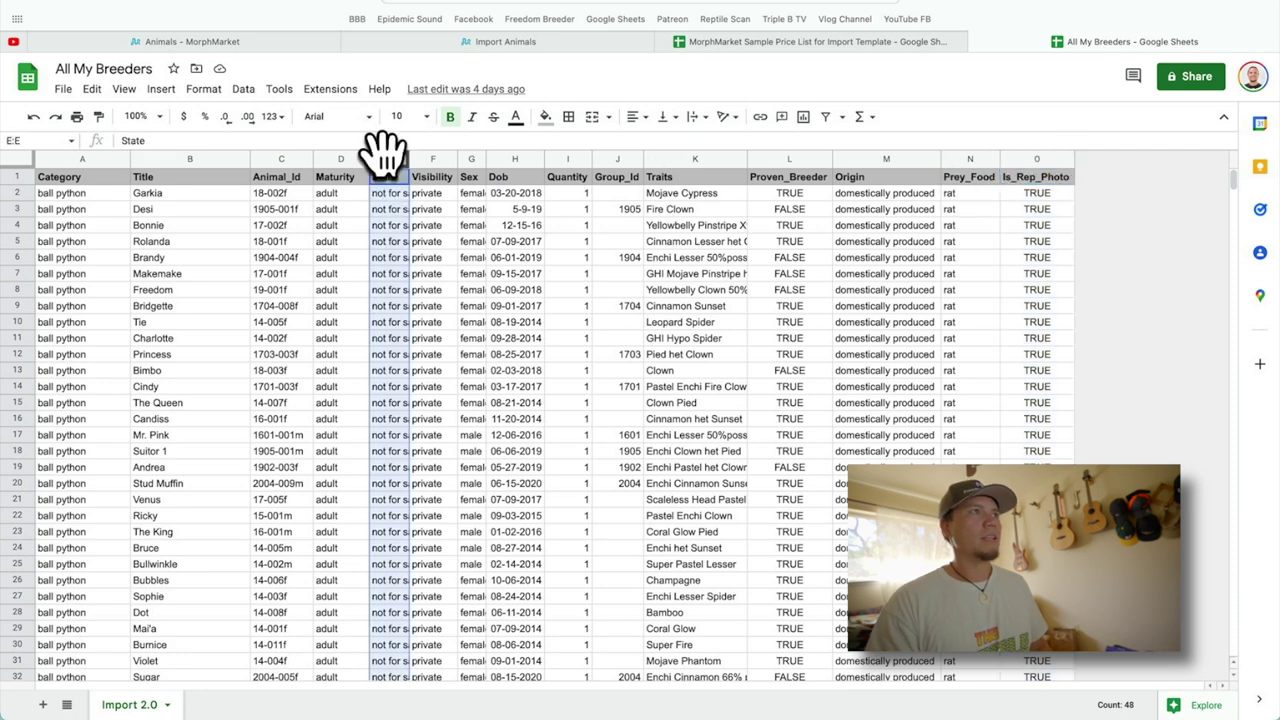
Delete columns E through O, from State to Is_Rep_Photo, in the Import 2.0 sheet.
{"action": "left_click", "coordinate": [1030, 159], "text": "shift"}
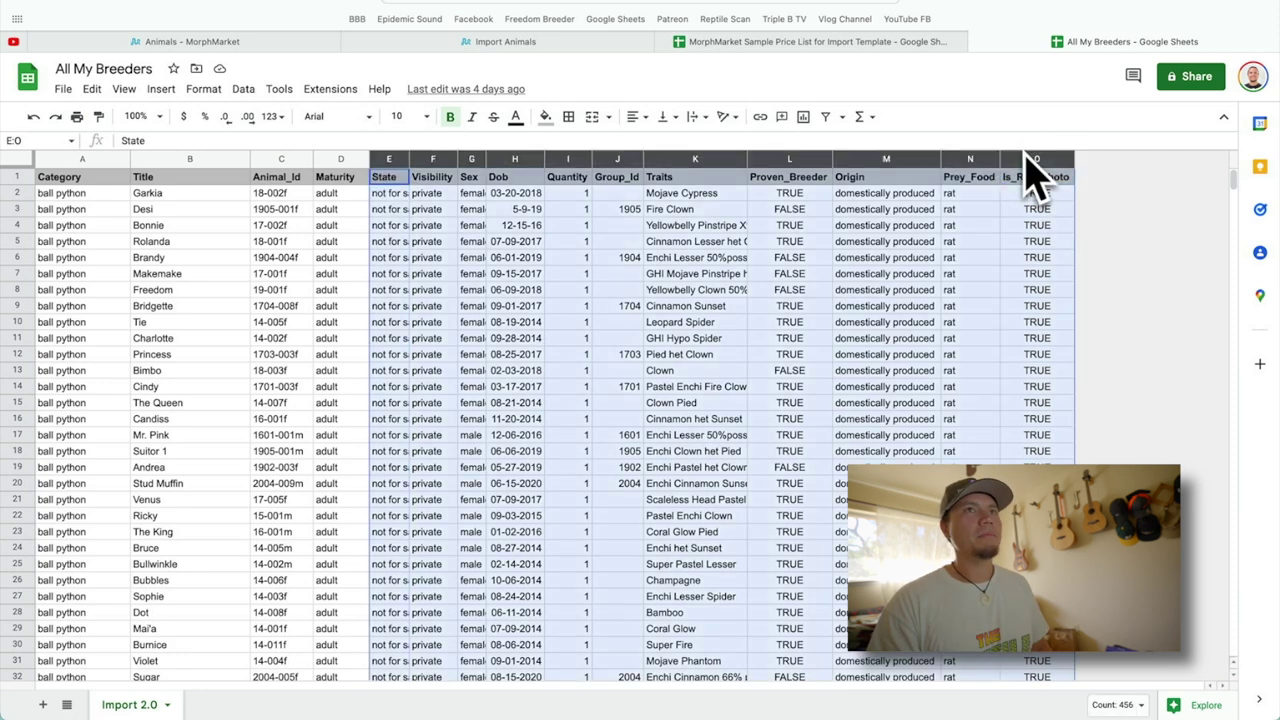
{"action": "right_click", "coordinate": [770, 158]}
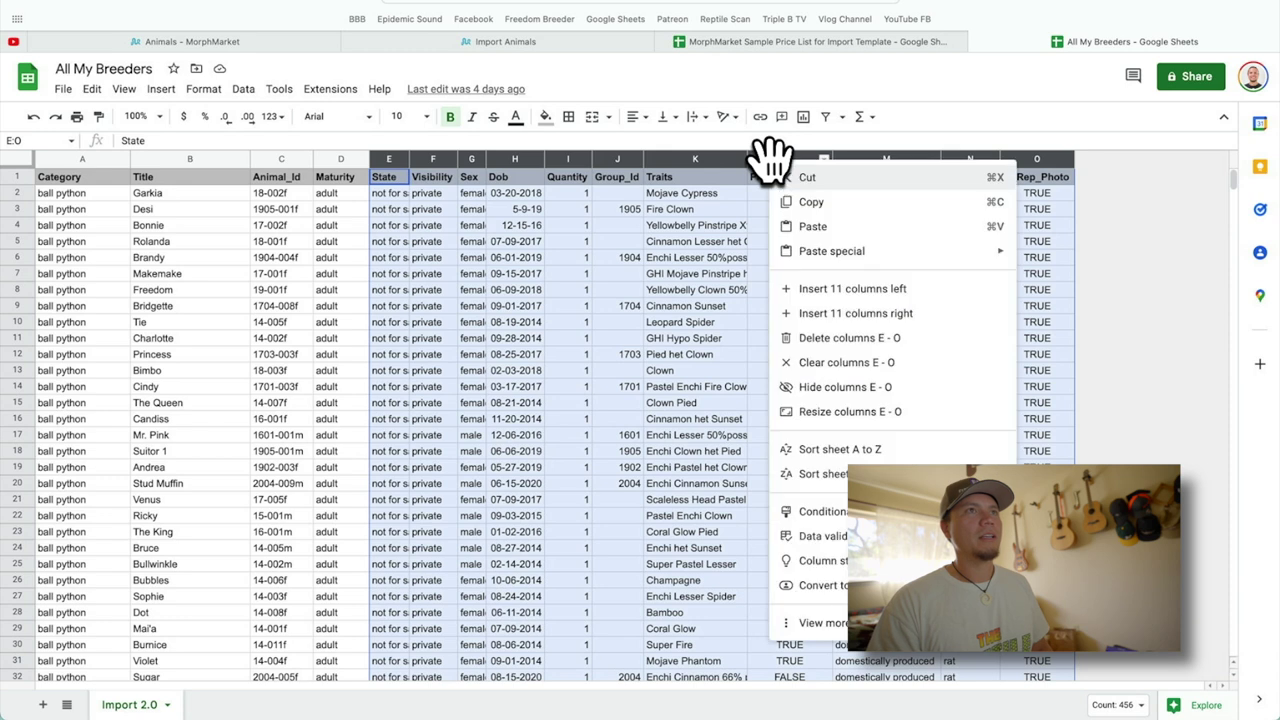
{"action": "left_click", "coordinate": [848, 340]}
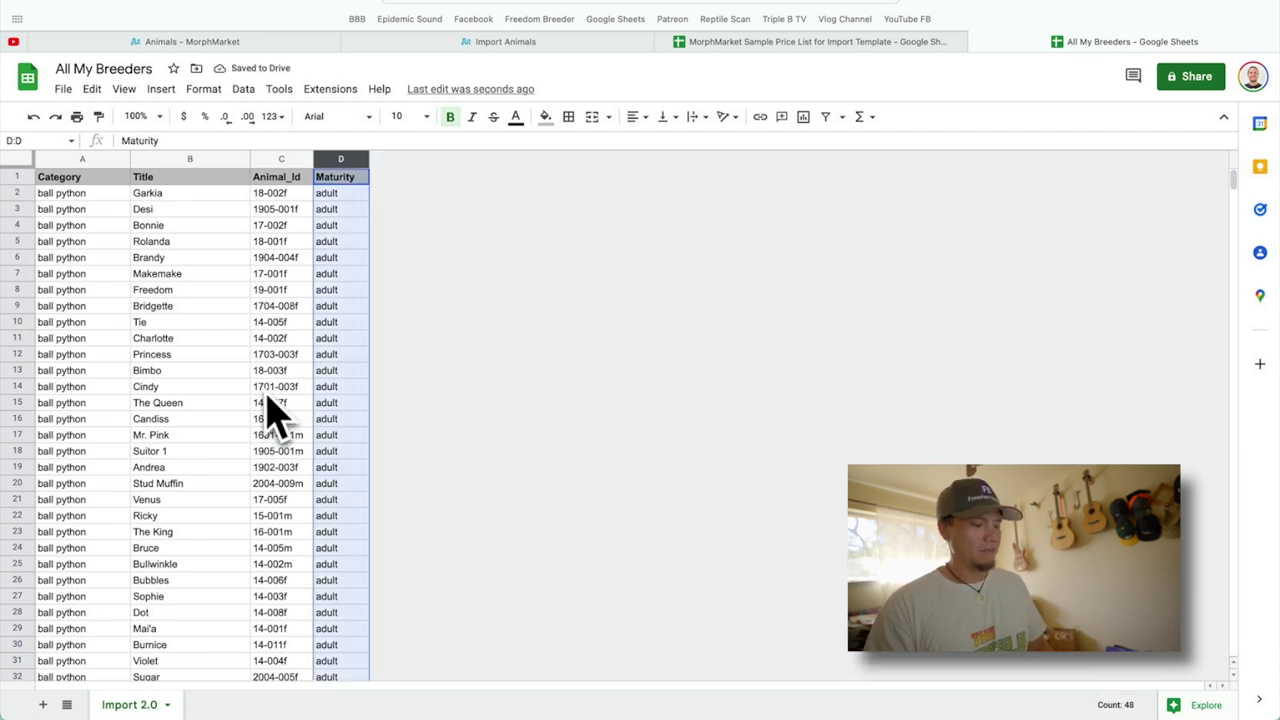
{"action": "left_click", "coordinate": [91, 89]}
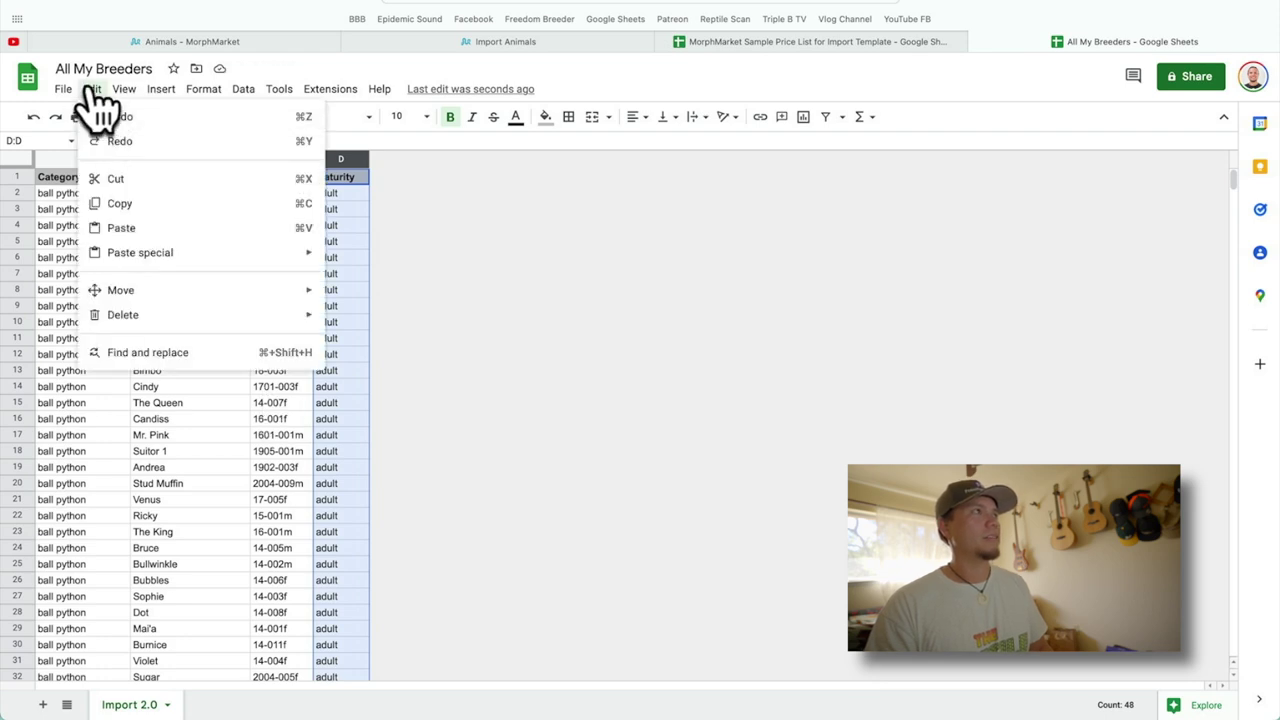
{"action": "left_click", "coordinate": [88, 92]}
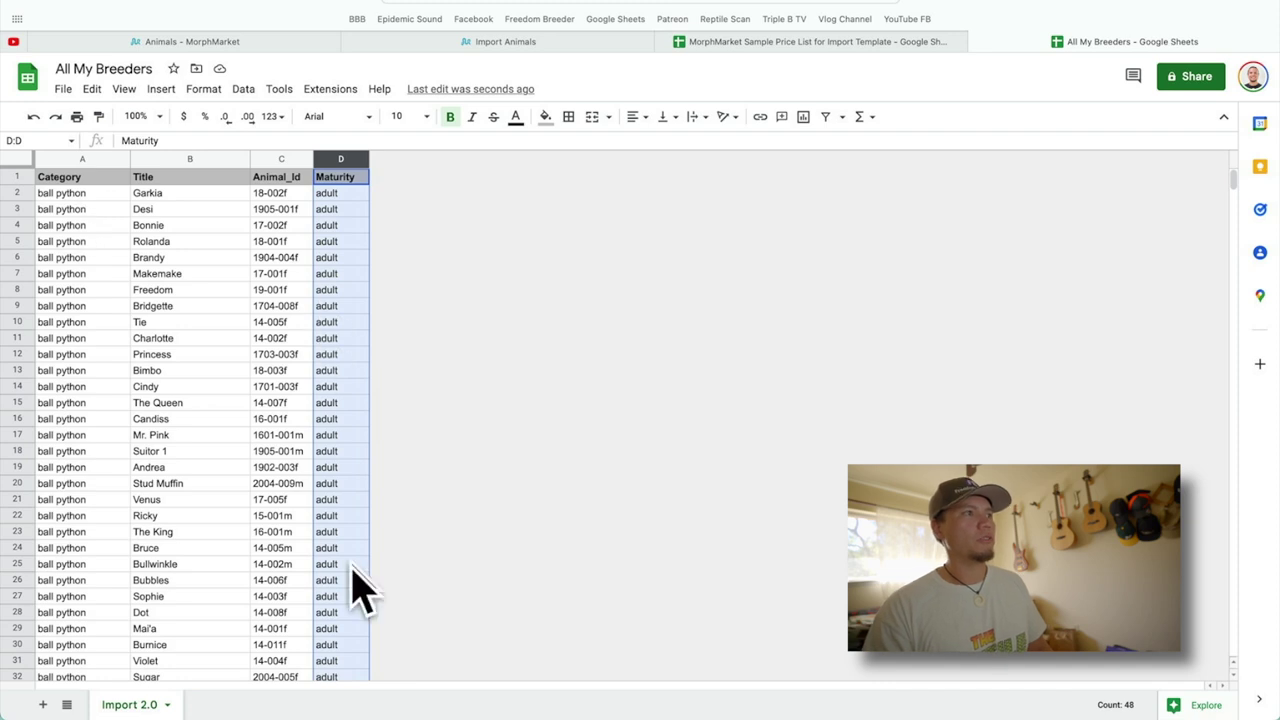
Select the range A1:D39, covering the headers and all named animals from Category to Maturity.
{"action": "left_click", "coordinate": [66, 158]}
{"action": "scroll", "coordinate": [343, 563], "scroll_direction": "down", "scroll_amount": 2}
{"action": "scroll", "coordinate": [343, 563], "scroll_direction": "up", "scroll_amount": 2}
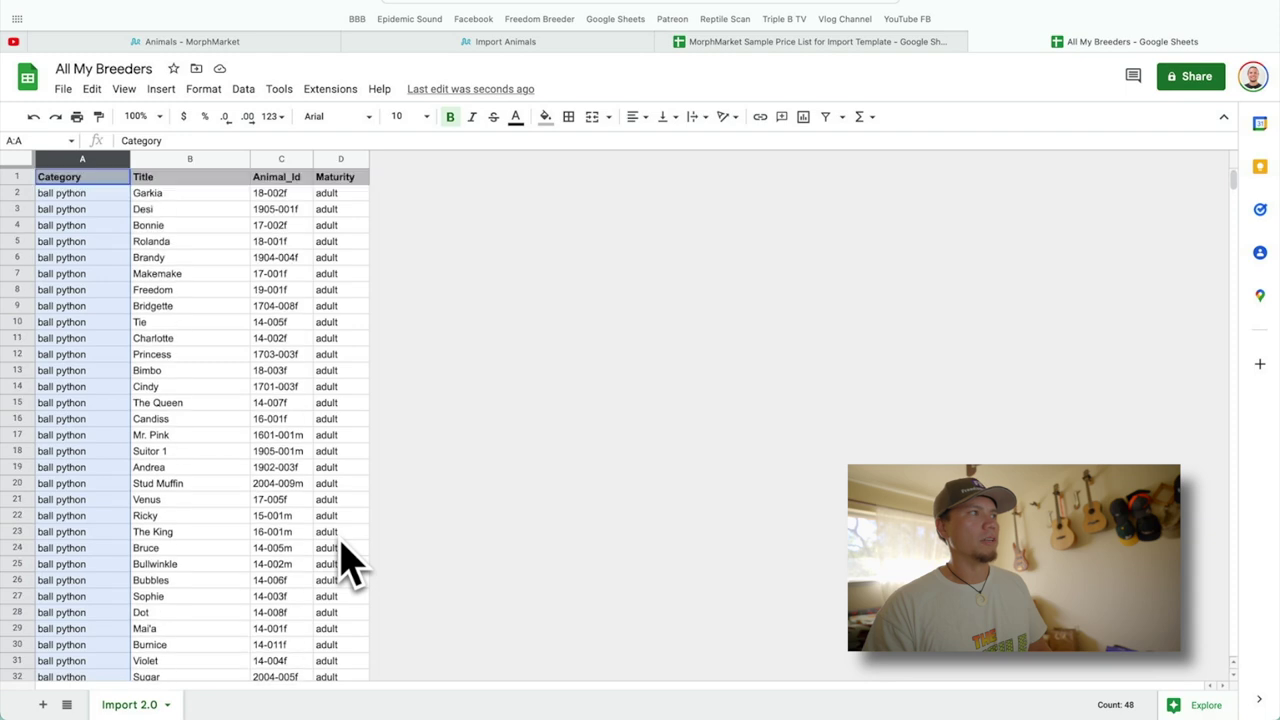
{"action": "left_click", "coordinate": [70, 176]}
{"action": "scroll", "coordinate": [268, 325], "scroll_direction": "down", "scroll_amount": 20}
{"action": "scroll", "coordinate": [268, 335], "scroll_direction": "up", "scroll_amount": 17}
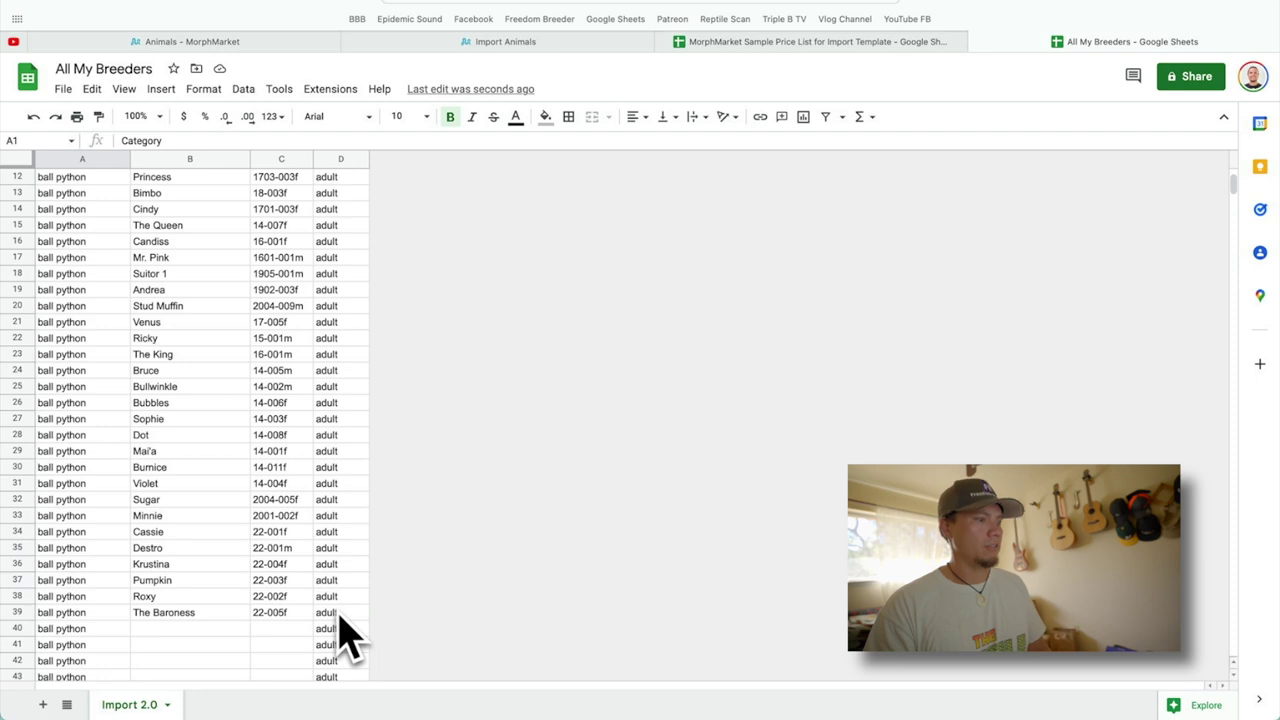
{"action": "left_click", "coordinate": [340, 614], "text": "shift"}
{"action": "scroll", "coordinate": [260, 460], "scroll_direction": "up", "scroll_amount": 3}
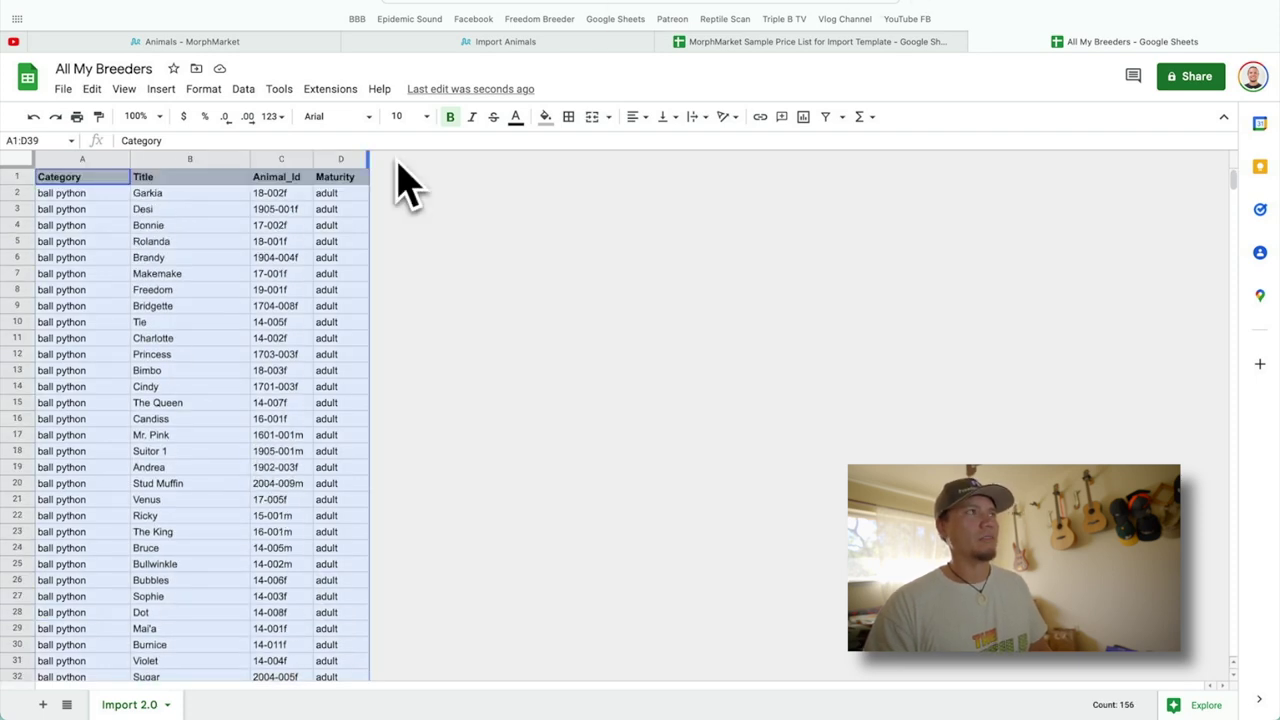
Undo the deletion of columns E through O and switch to the Import Animals page on MorphMarket.
{"action": "left_click", "coordinate": [360, 160]}
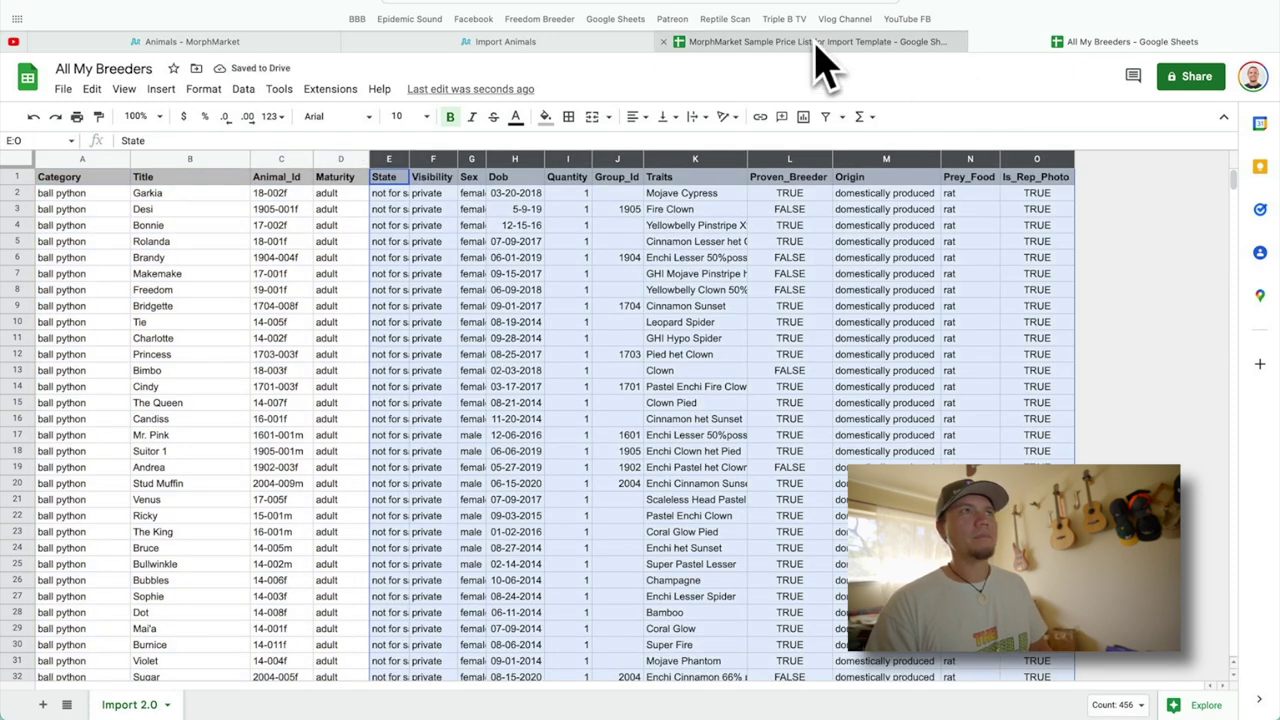
{"action": "left_click", "coordinate": [557, 45]}
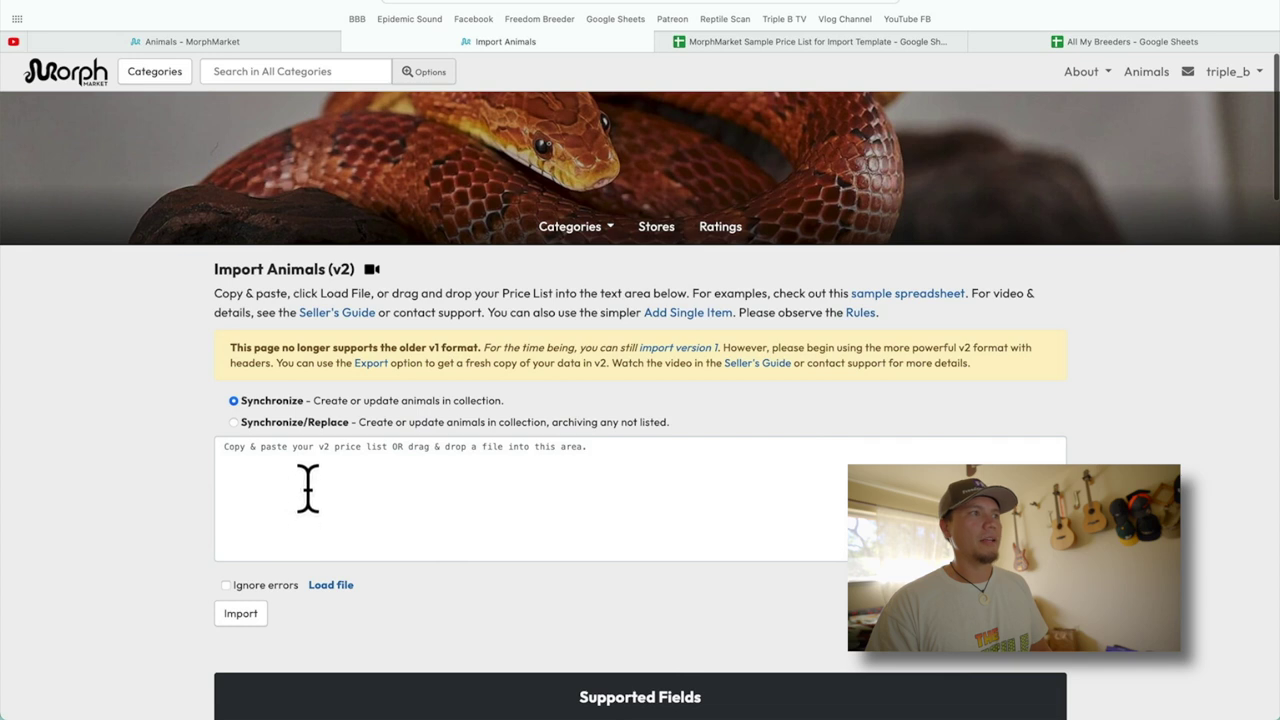